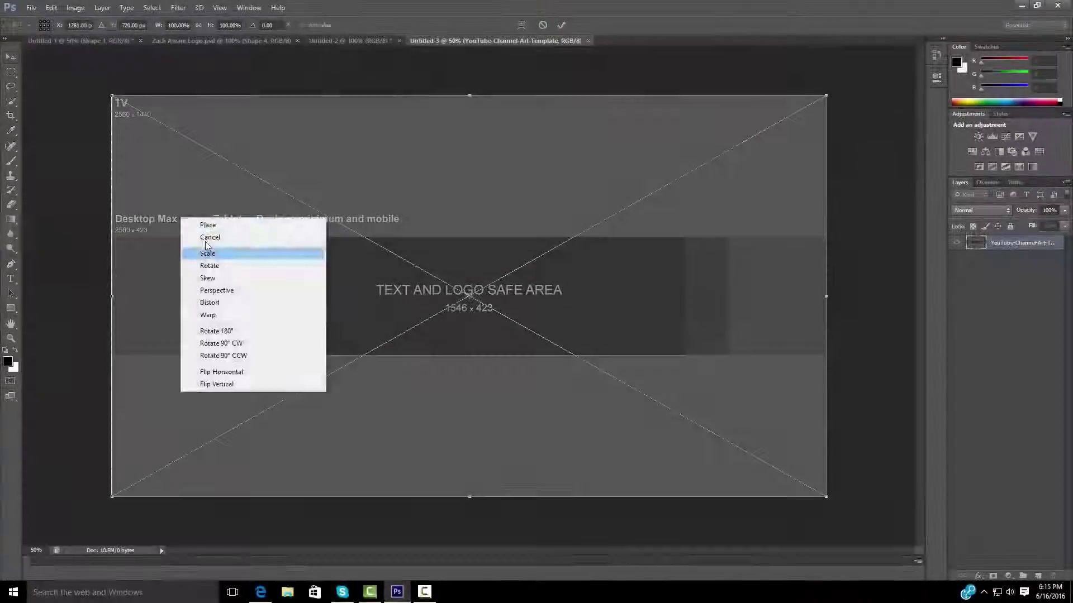
# Commit the placed template and draw a black band across the full canvas width, nudged up slightly
pyautogui.click(208, 224)
pyautogui.click(11, 308)
pyautogui.moveTo(72, 240); pyautogui.dragTo(845, 362)
pyautogui.press('Up')
pyautogui.press('Up')
pyautogui.press('Up')
pyautogui.press('Up')
pyautogui.press('Up')
pyautogui.press('Up')
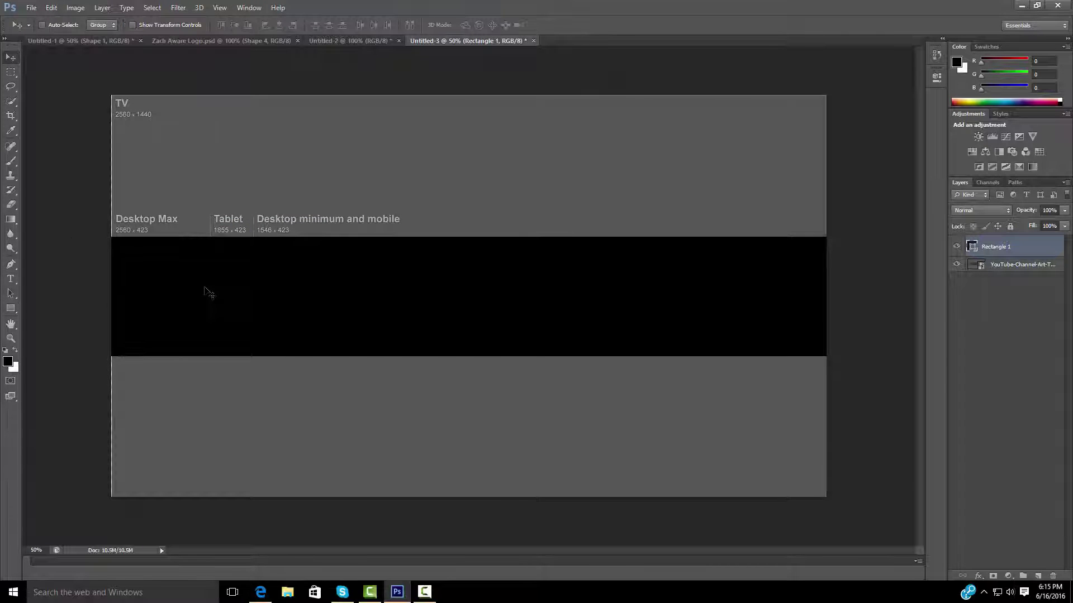
# Draw a thin bar with a red Color Overlay along the black band's bottom edge
pyautogui.click(14, 364)
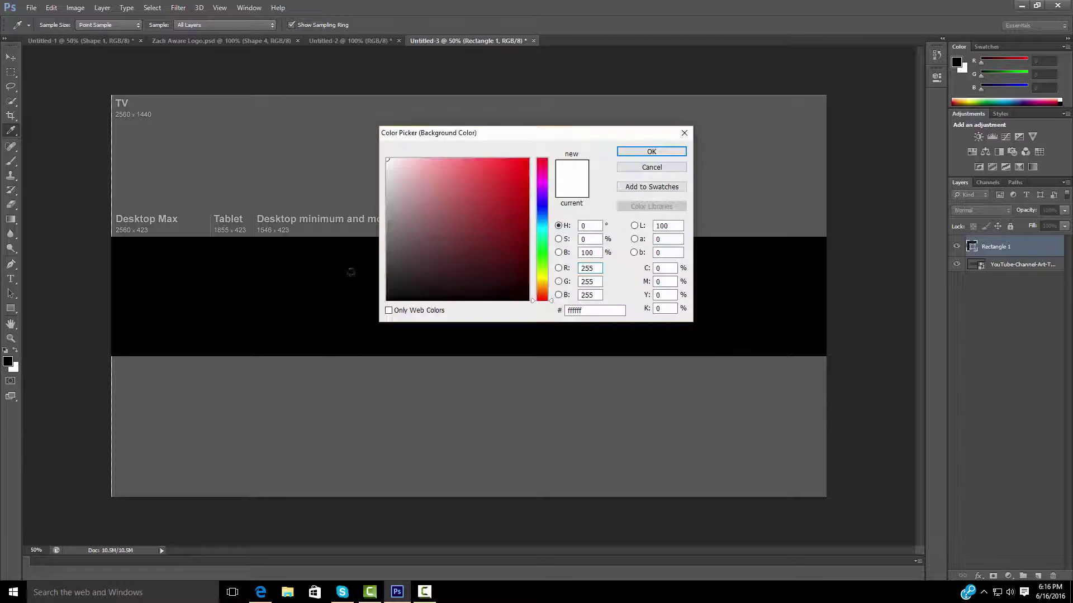
pyautogui.press('Return')
pyautogui.click(11, 308)
pyautogui.moveTo(49, 340)
pyautogui.mouseDown()
pyautogui.moveTo(193, 351)
pyautogui.moveTo(847, 351)
pyautogui.mouseUp()
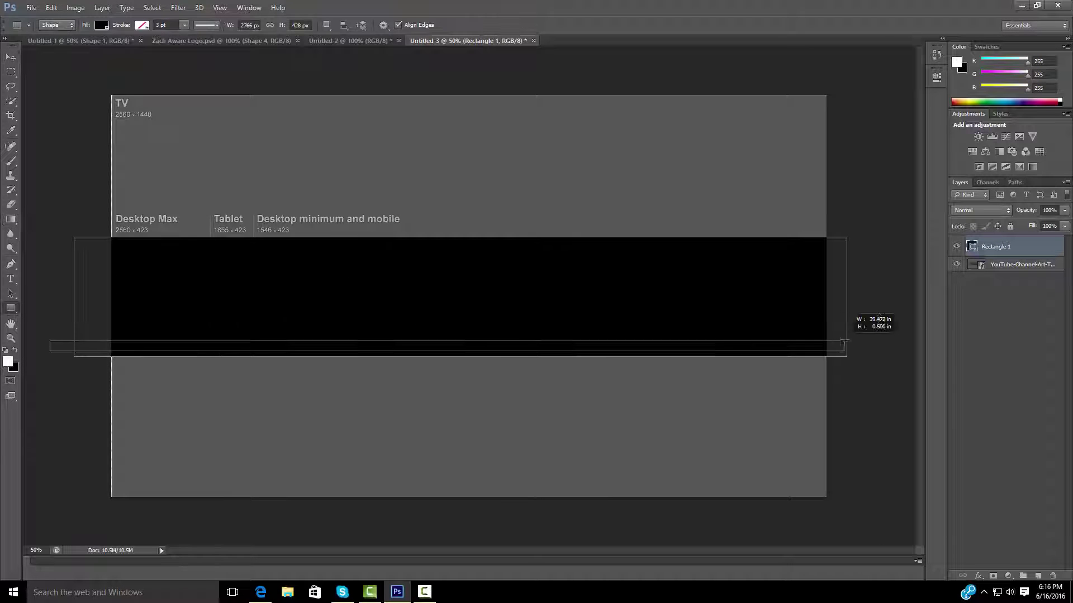
pyautogui.doubleClick(996, 247)
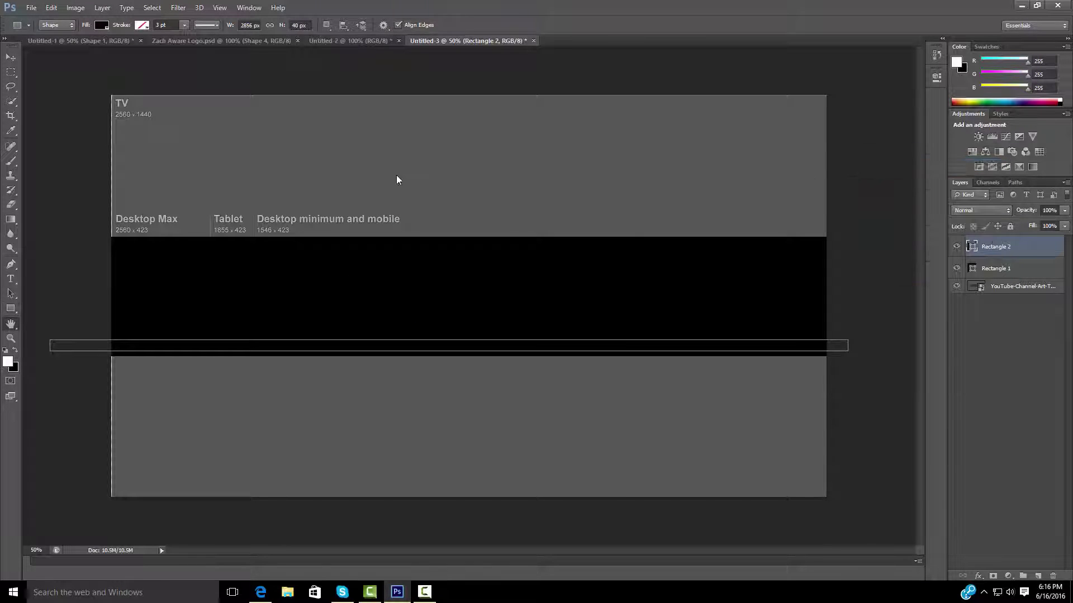
pyautogui.press('Return')
pyautogui.press('v')
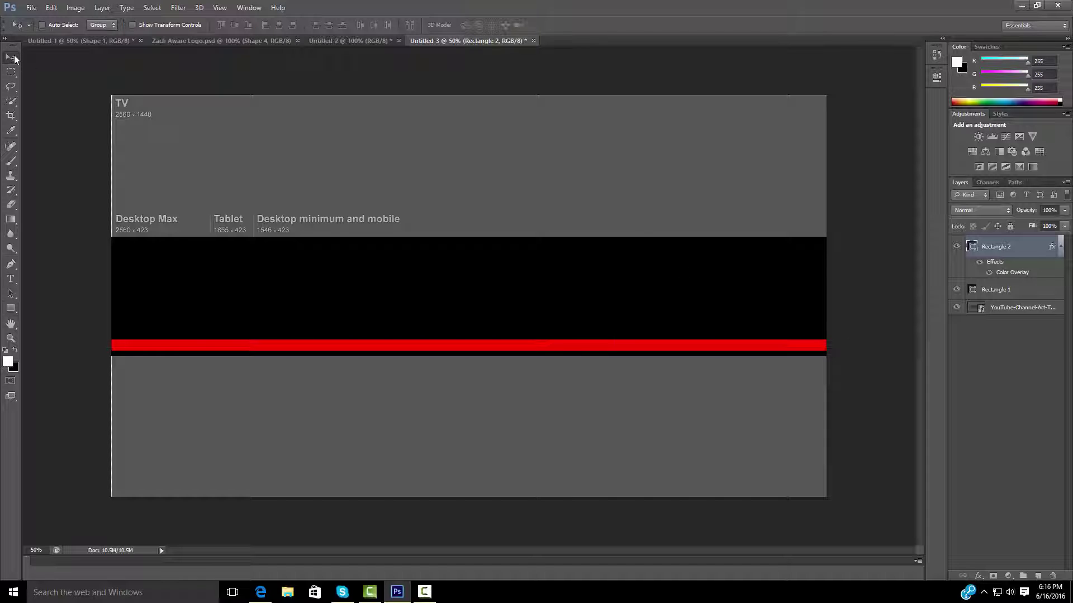
pyautogui.press('Down')
pyautogui.press('Down')
pyautogui.press('Down')
pyautogui.press('Down')
pyautogui.press('Down')
pyautogui.press('Down')
pyautogui.press('Down')
pyautogui.press('Down')
pyautogui.press('Down')
# Try moving the black band up toward the canvas top, then undo the move
pyautogui.click(1013, 290)
pyautogui.moveTo(502, 290); pyautogui.dragTo(503, 159)
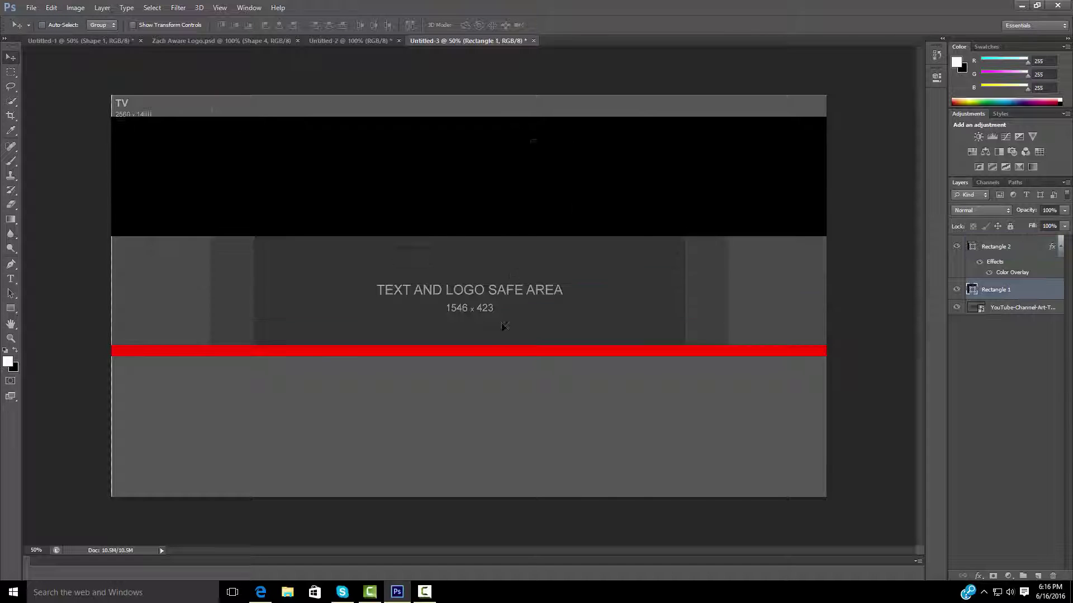
pyautogui.click(996, 246)
pyautogui.moveTo(508, 351); pyautogui.dragTo(508, 349)
pyautogui.hotkey('ctrl', 'alt', 'z')
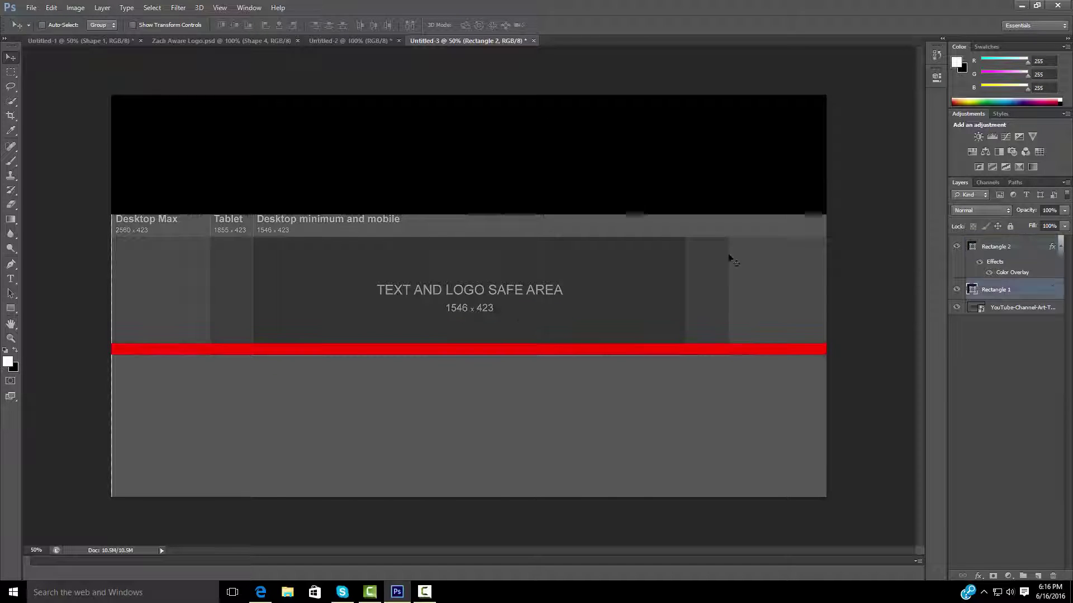
pyautogui.hotkey('ctrl', 'alt', 'z')
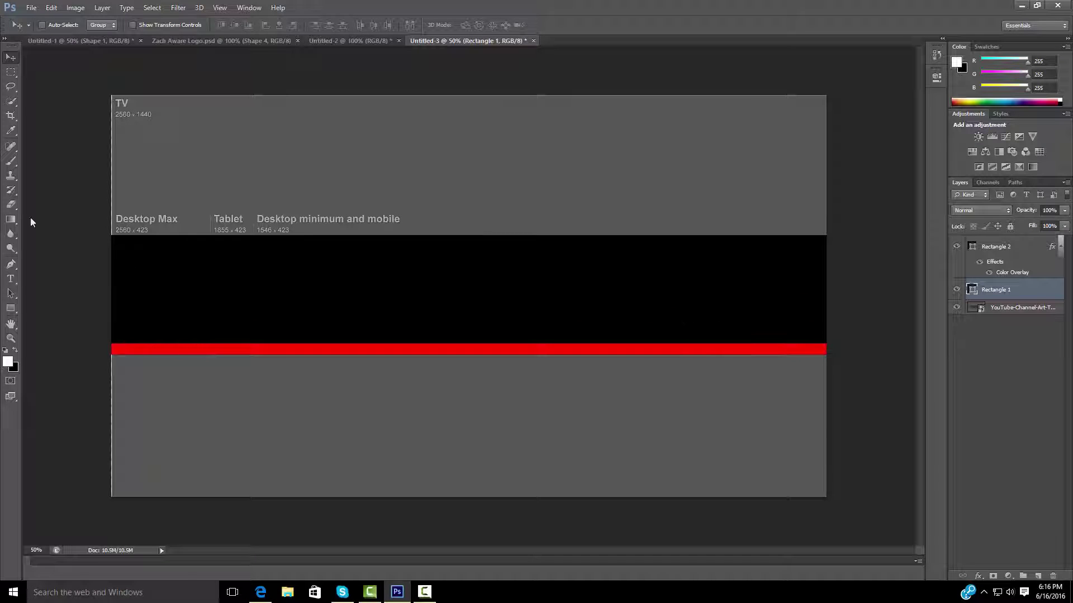
# Draw a small pentagon on the black band with the Polygon Tool
pyautogui.click(10, 307)
pyautogui.click(55, 343)
pyautogui.click(996, 247)
pyautogui.click(996, 289)
pyautogui.moveTo(648, 292)
pyautogui.mouseDown()
pyautogui.moveTo(671, 324)
pyautogui.moveTo(663, 313)
pyautogui.mouseUp()
# Delete the black band layer and the black pentagon
pyautogui.rightClick(1000, 310)
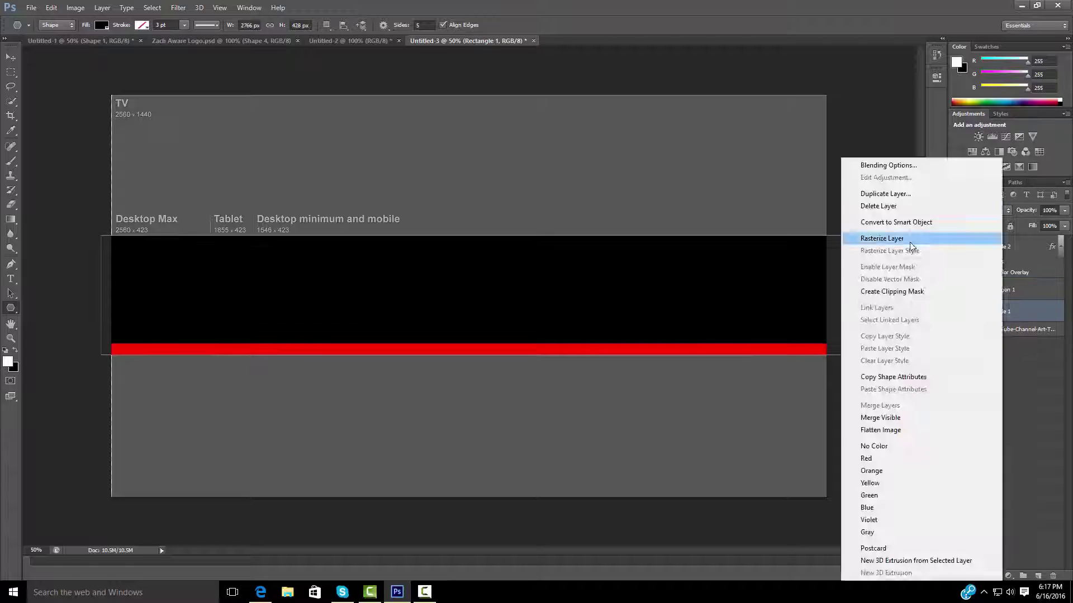
pyautogui.click(866, 205)
pyautogui.click(11, 57)
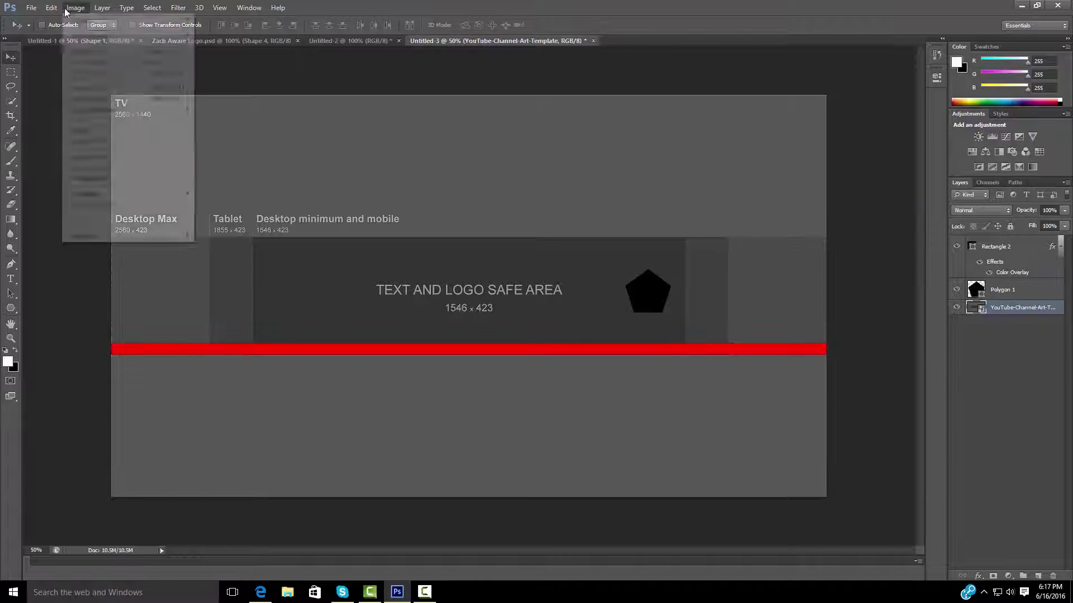
pyautogui.moveTo(648, 294); pyautogui.dragTo(641, 340)
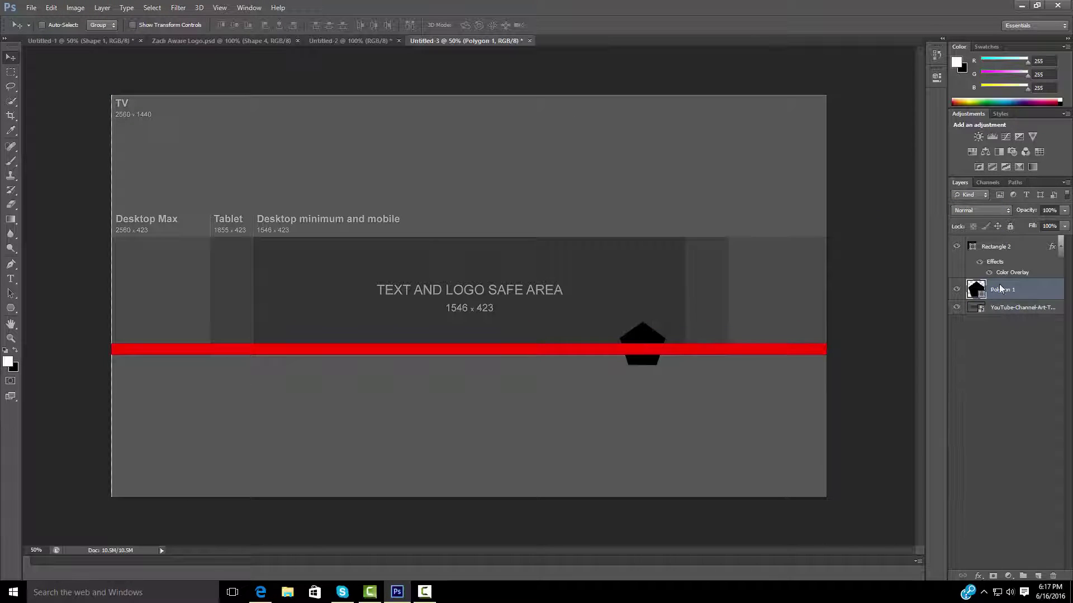
pyautogui.press('Delete')
# Draw a white pentagon just above the red bar and duplicate its layer
pyautogui.press('i')
pyautogui.click(8, 362)
pyautogui.click(641, 151)
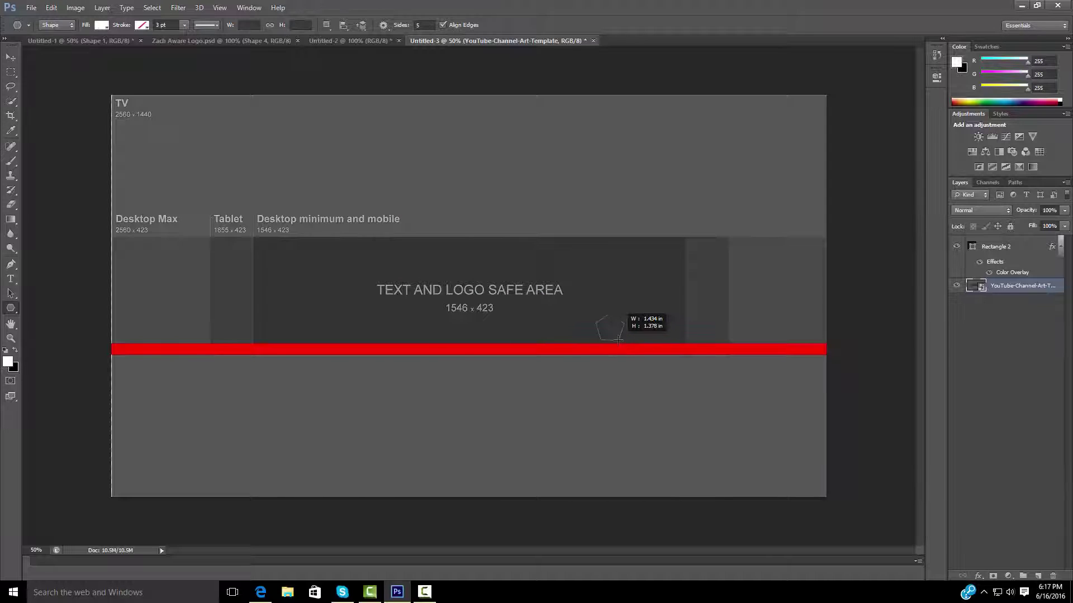
pyautogui.moveTo(618, 340); pyautogui.dragTo(604, 346)
pyautogui.click(14, 58)
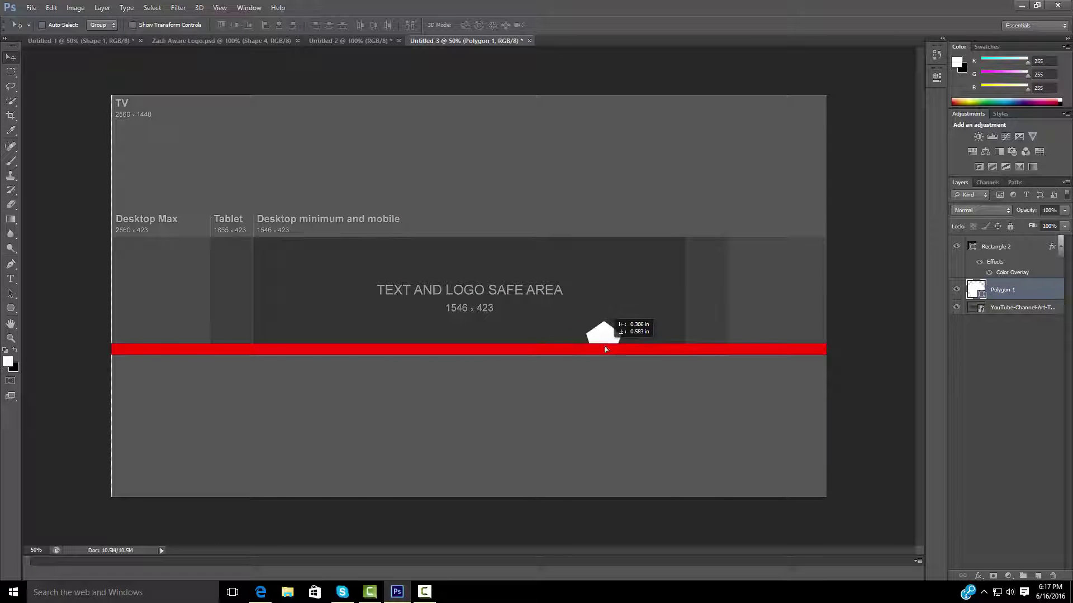
pyautogui.rightClick(1018, 290)
pyautogui.click(883, 189)
pyautogui.click(630, 183)
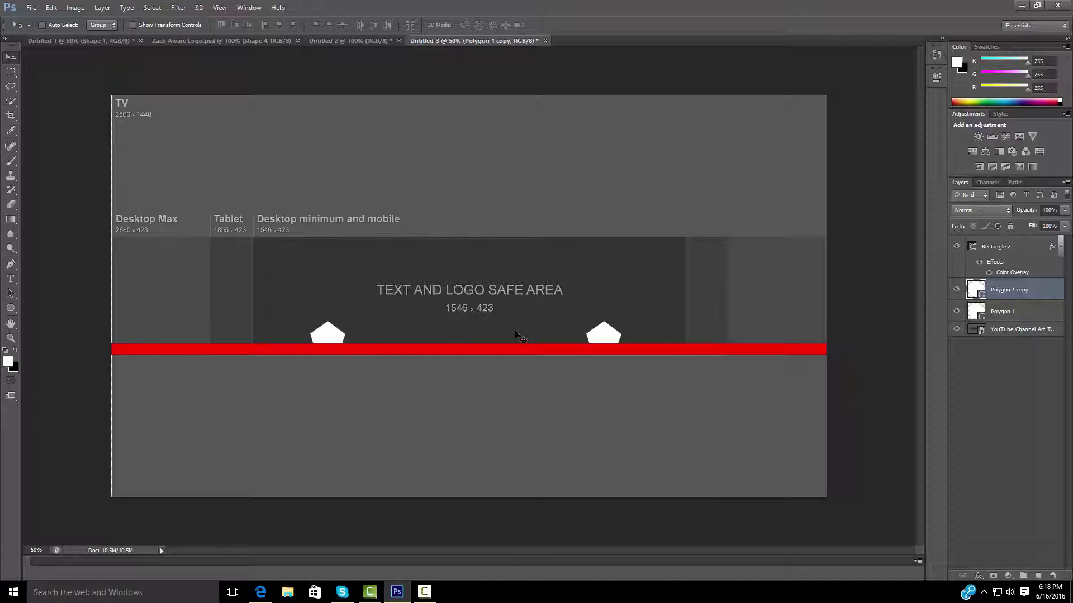
# Draw a white rectangle joining the two pentagons, then check the Polygon 1, copy and Rectangle 3 layers
pyautogui.rightClick(12, 309)
pyautogui.click(56, 296)
pyautogui.moveTo(564, 356); pyautogui.dragTo(602, 351)
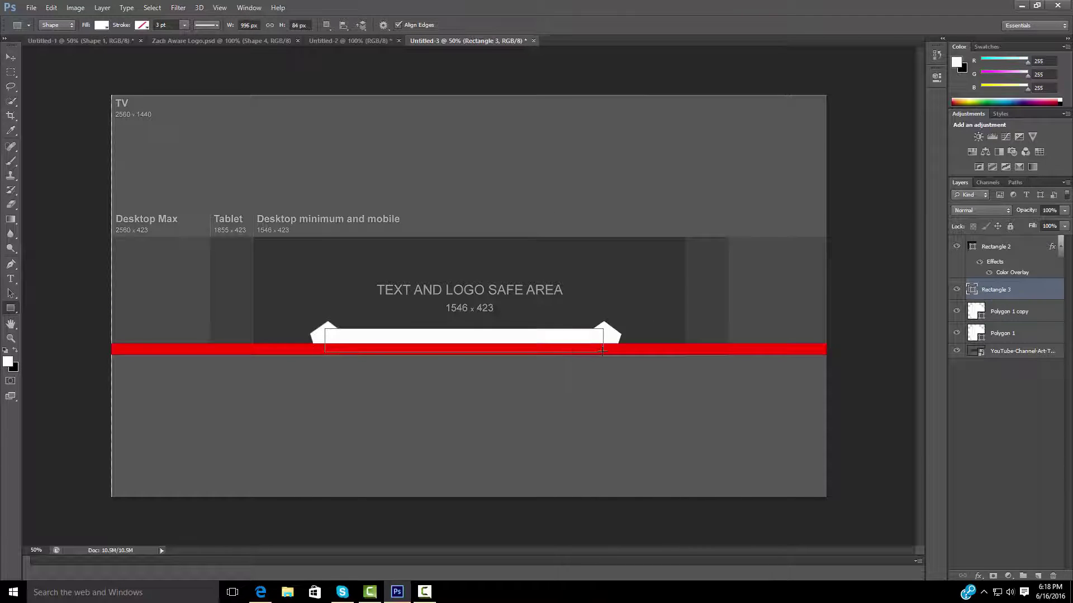
pyautogui.click(10, 58)
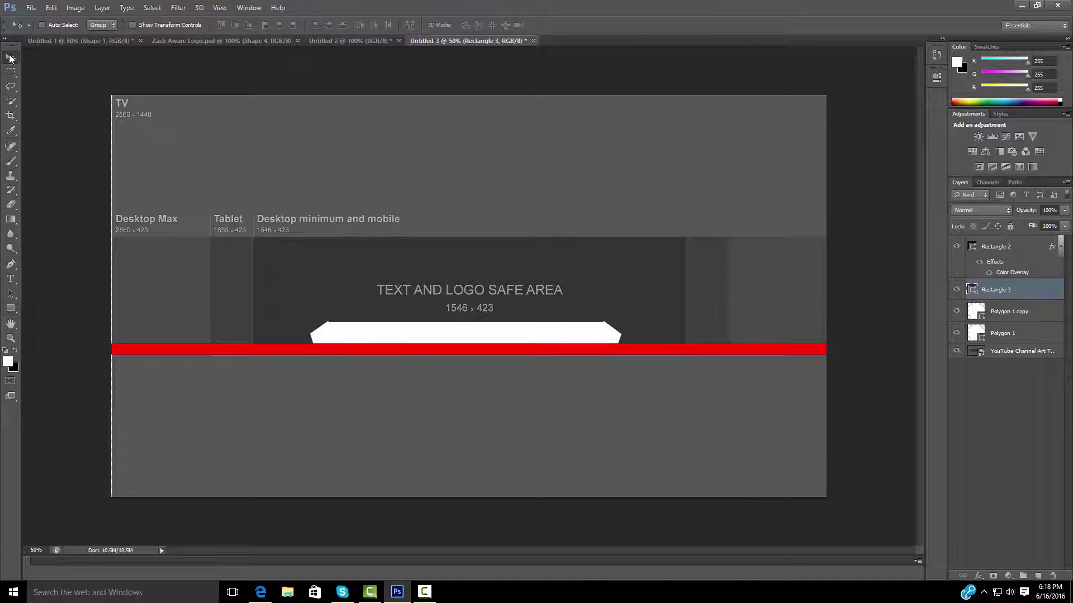
pyautogui.click(1002, 334)
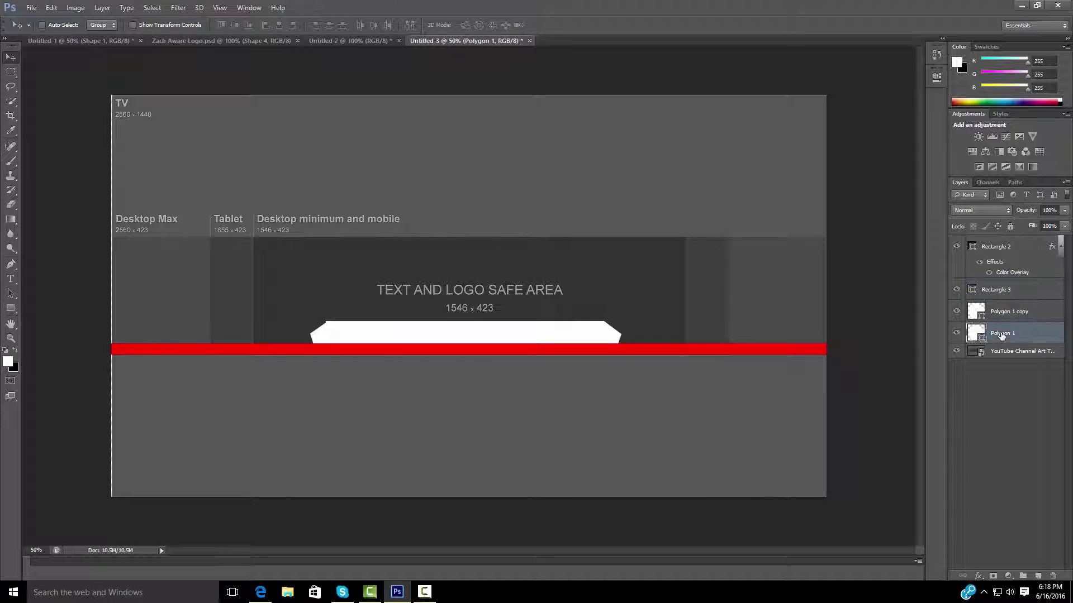
pyautogui.click(1022, 314)
pyautogui.click(1008, 291)
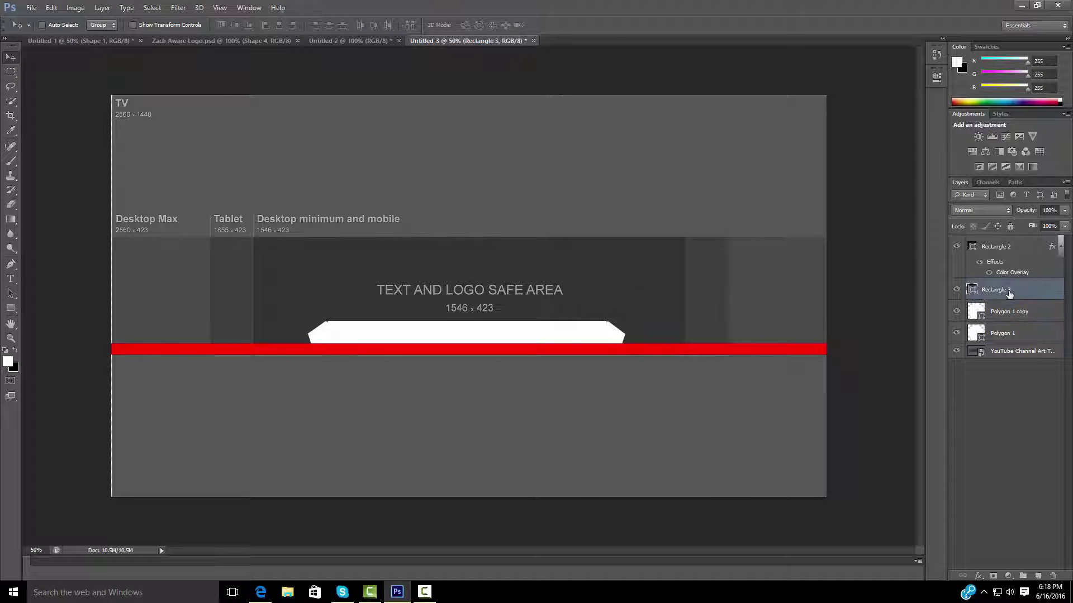
pyautogui.click(998, 313)
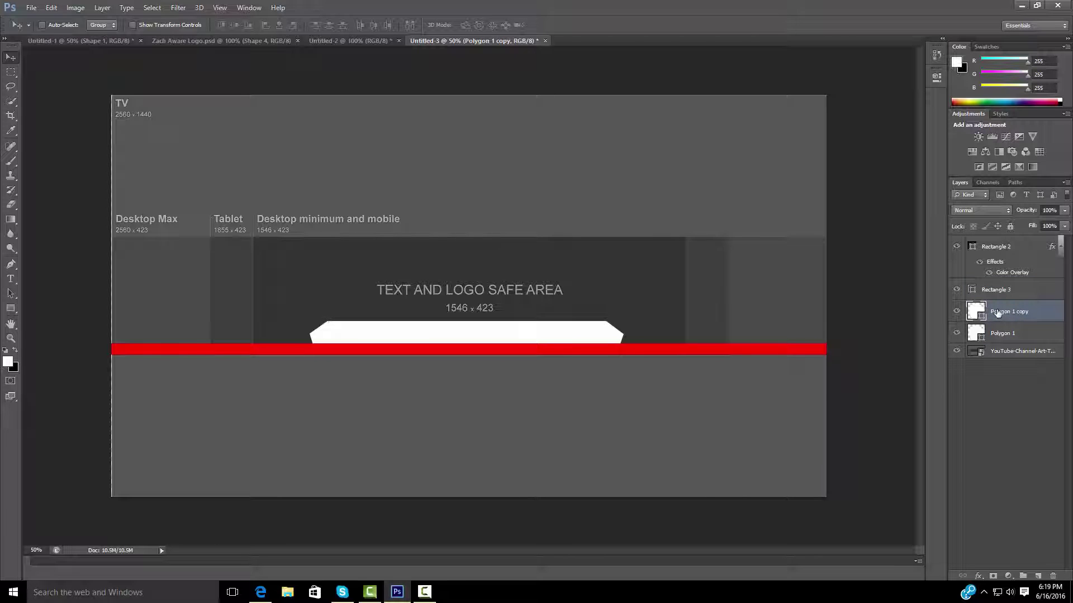
# Give the Rectangle 2 bar a dark purple Color Overlay and copy its hex value 6d01ab
pyautogui.rightClick(1006, 247)
pyautogui.click(863, 163)
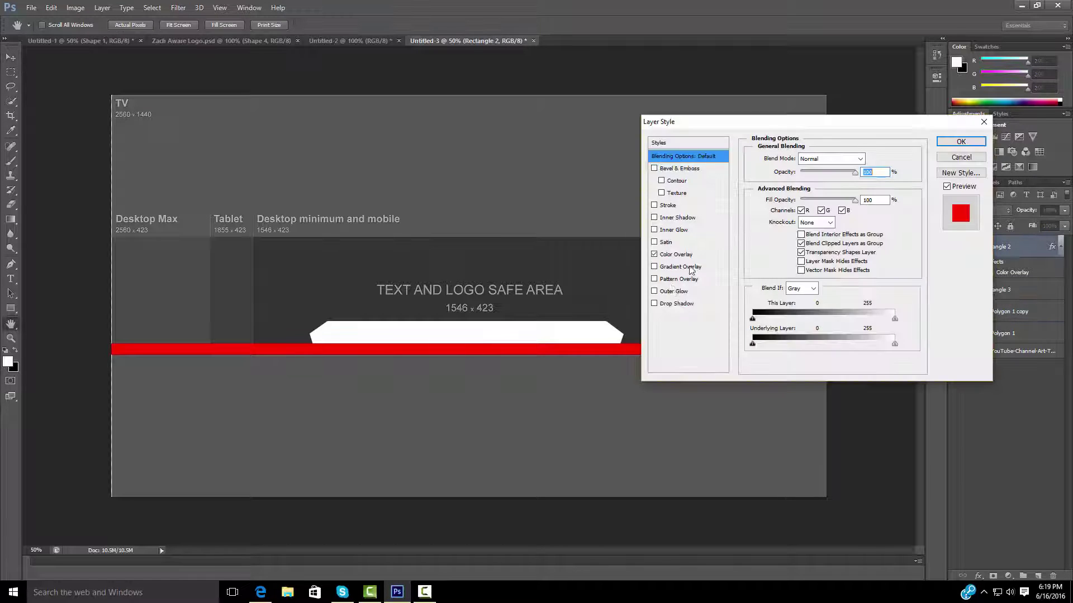
pyautogui.click(676, 254)
pyautogui.click(871, 159)
pyautogui.click(527, 216)
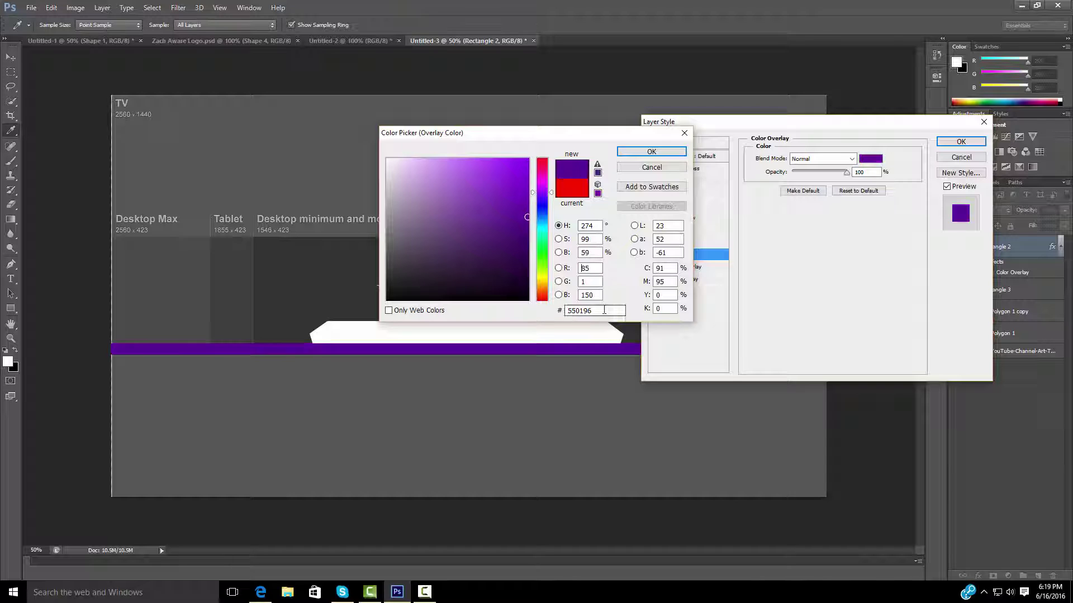
pyautogui.doubleClick(594, 310)
pyautogui.rightClick(594, 311)
pyautogui.click(609, 340)
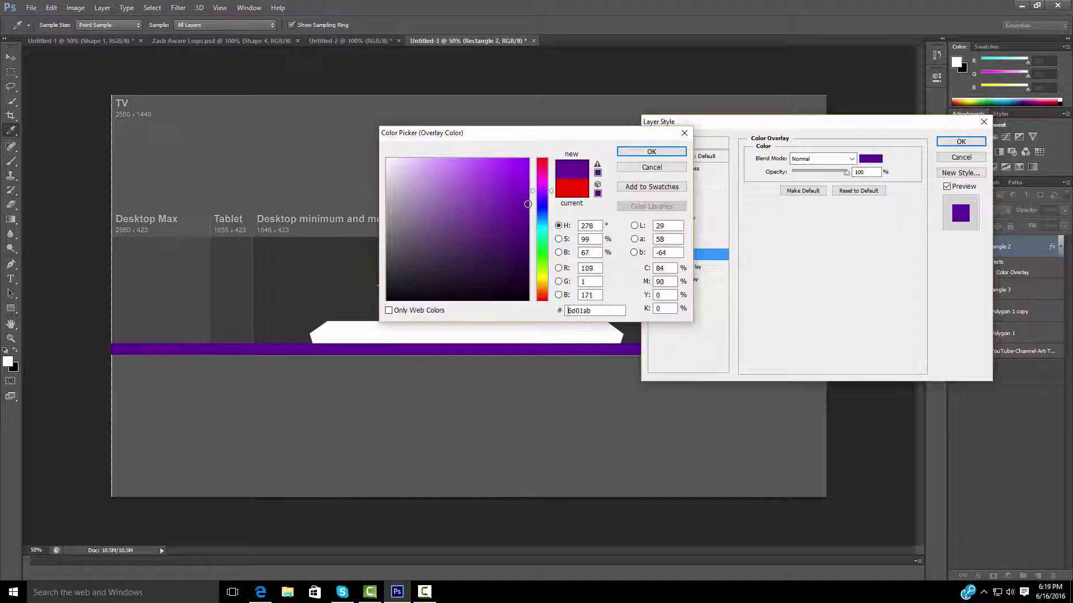
pyautogui.click(652, 152)
pyautogui.click(960, 142)
# Apply the pasted 6d01ab purple Color Overlay to Rectangle 3
pyautogui.rightClick(1006, 289)
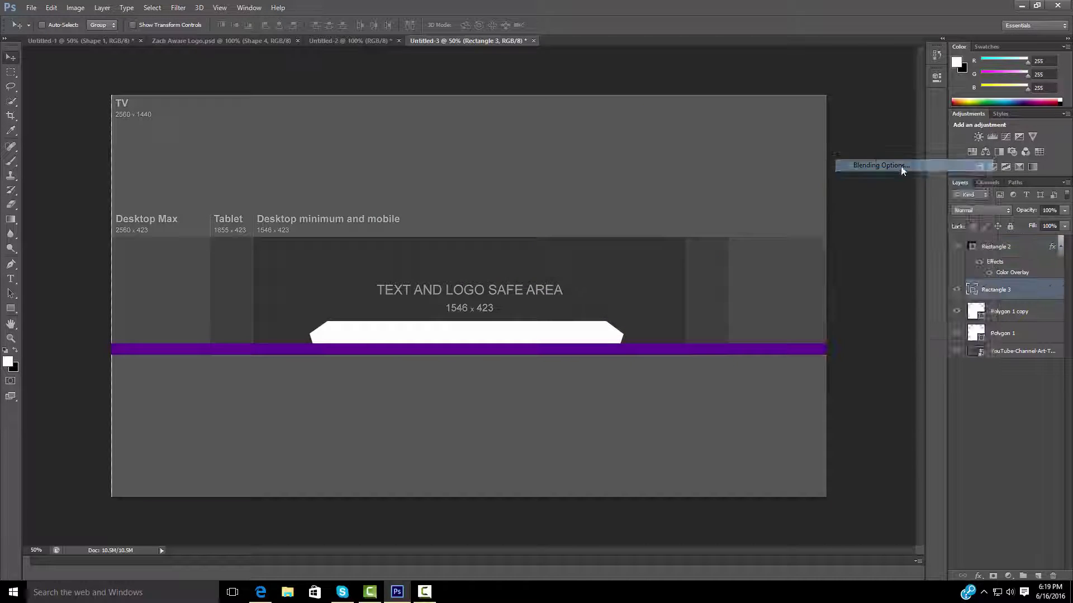
pyautogui.click(872, 165)
pyautogui.click(676, 254)
pyautogui.click(870, 159)
pyautogui.hotkey('ctrl', 'v')
pyautogui.click(665, 149)
pyautogui.click(961, 141)
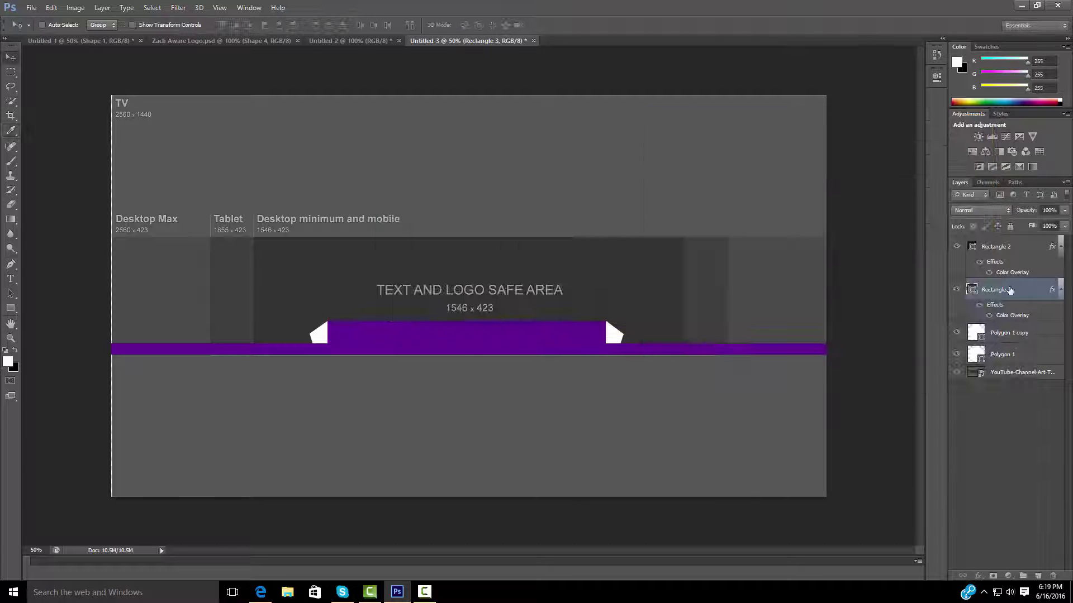
# Apply the pasted 6d01ab purple Color Overlay to the Polygon 1 copy
pyautogui.rightClick(999, 333)
pyautogui.click(888, 166)
pyautogui.click(675, 254)
pyautogui.click(870, 158)
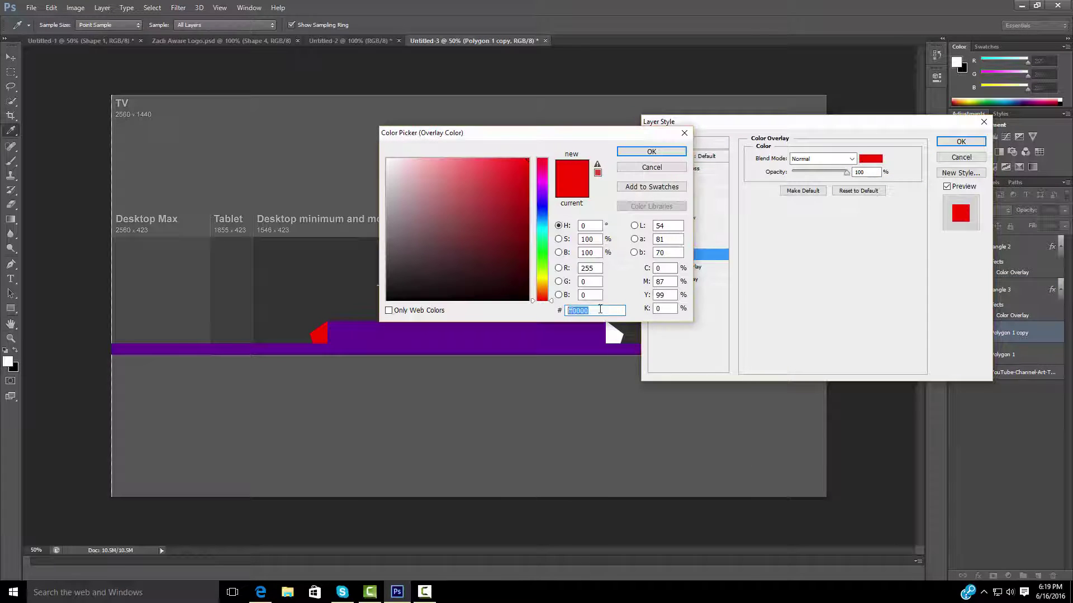
pyautogui.hotkey('ctrl', 'v')
pyautogui.click(665, 149)
pyautogui.click(961, 142)
# Apply the 6d01ab purple overlay to Polygon 1, then choose Delete on the template layer
pyautogui.rightClick(1006, 375)
pyautogui.click(871, 163)
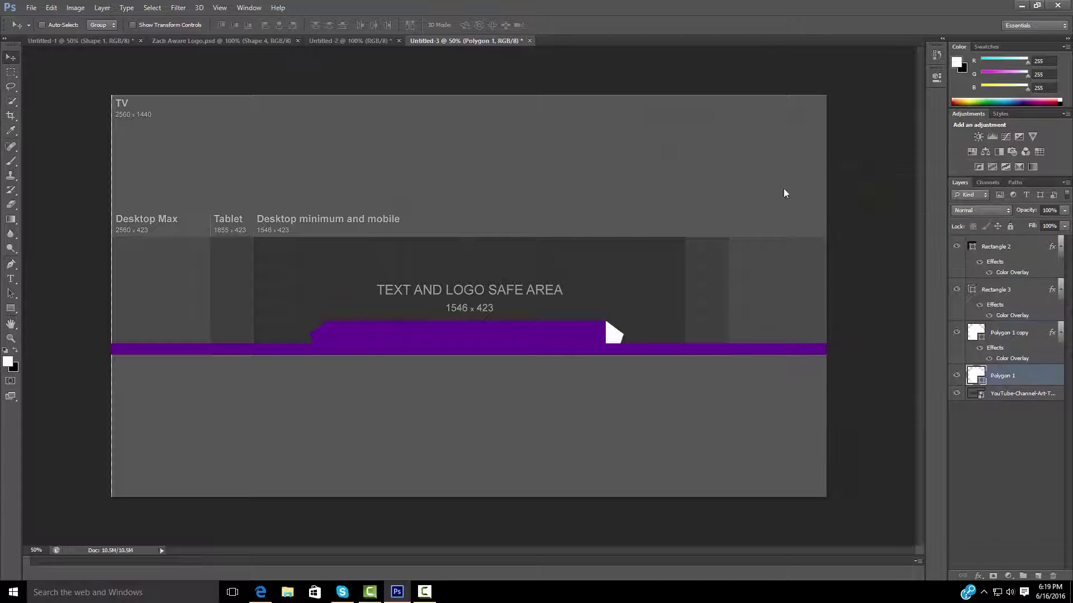
pyautogui.click(675, 254)
pyautogui.click(871, 159)
pyautogui.rightClick(584, 309)
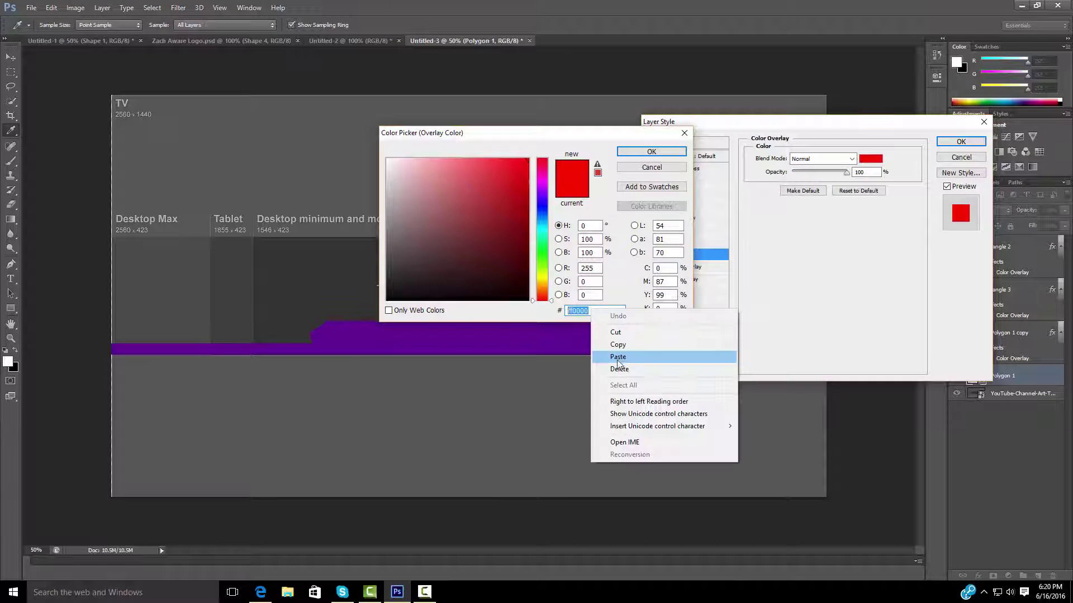
pyautogui.click(614, 355)
pyautogui.click(665, 149)
pyautogui.click(960, 142)
pyautogui.rightClick(1012, 393)
pyautogui.click(891, 207)
# Delete the template layer and duplicate the Polygon 1 tab shape, placing the copy below it
pyautogui.click(510, 218)
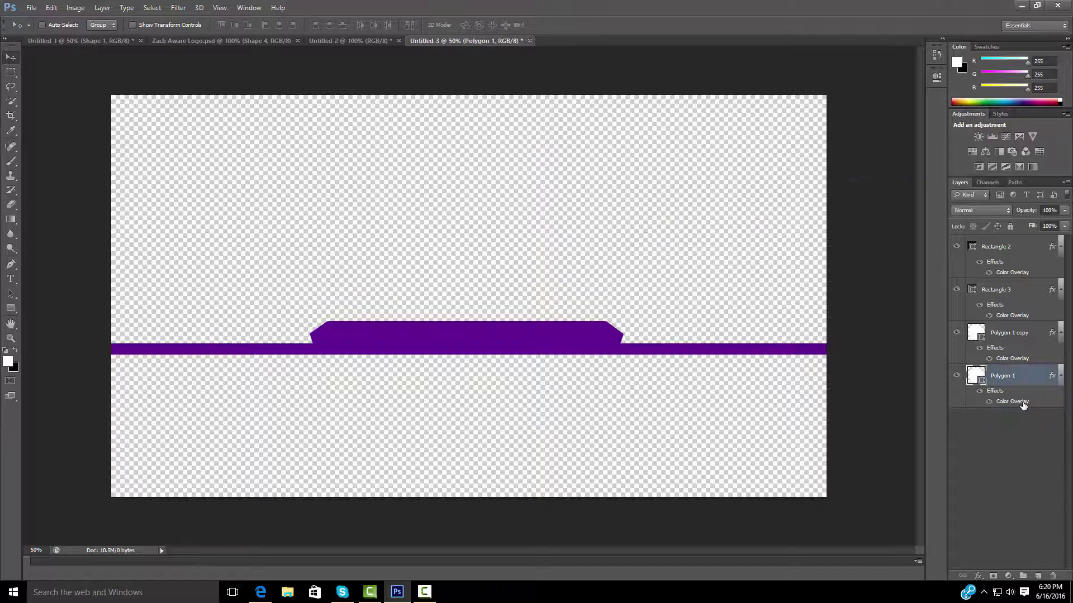
pyautogui.rightClick(1012, 375)
pyautogui.click(898, 193)
pyautogui.click(629, 182)
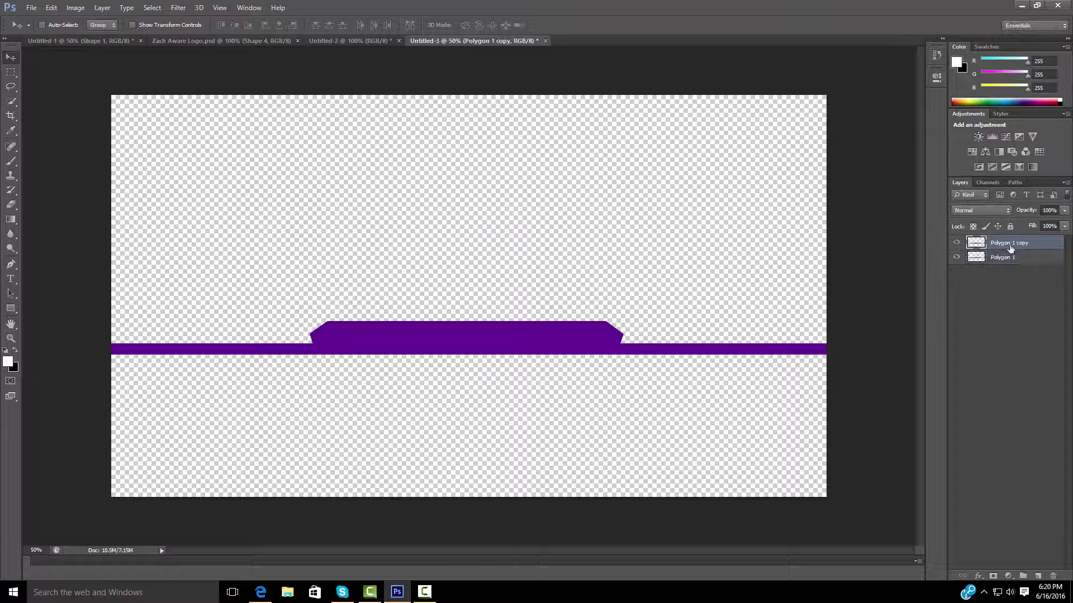
pyautogui.click(8, 361)
pyautogui.click(651, 173)
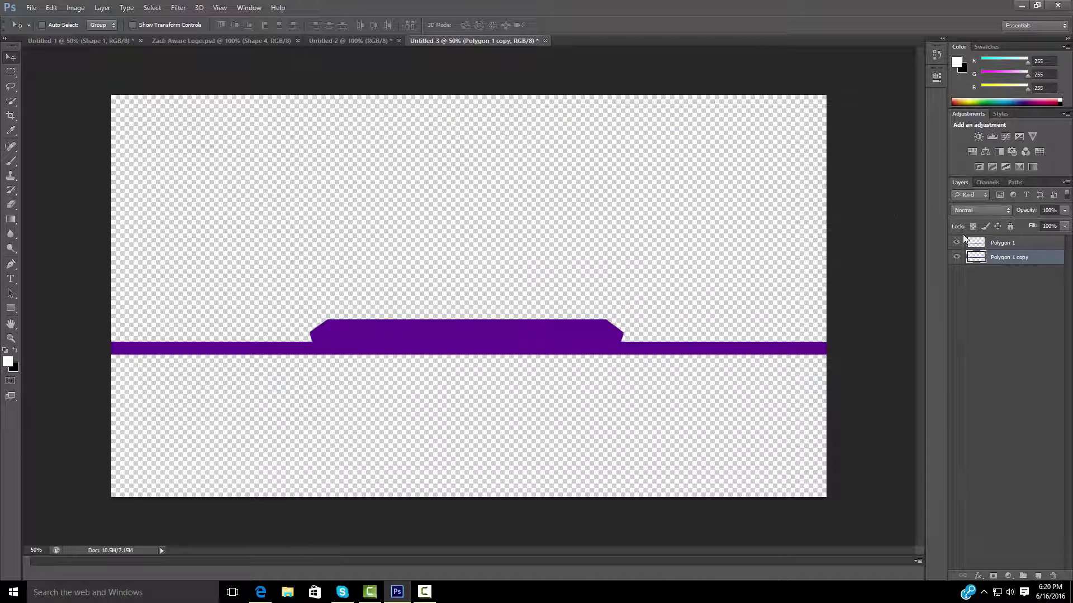
# Add a Color Overlay to the copied tab shape layer
pyautogui.rightClick(1009, 257)
pyautogui.click(894, 169)
pyautogui.click(676, 254)
pyautogui.click(871, 159)
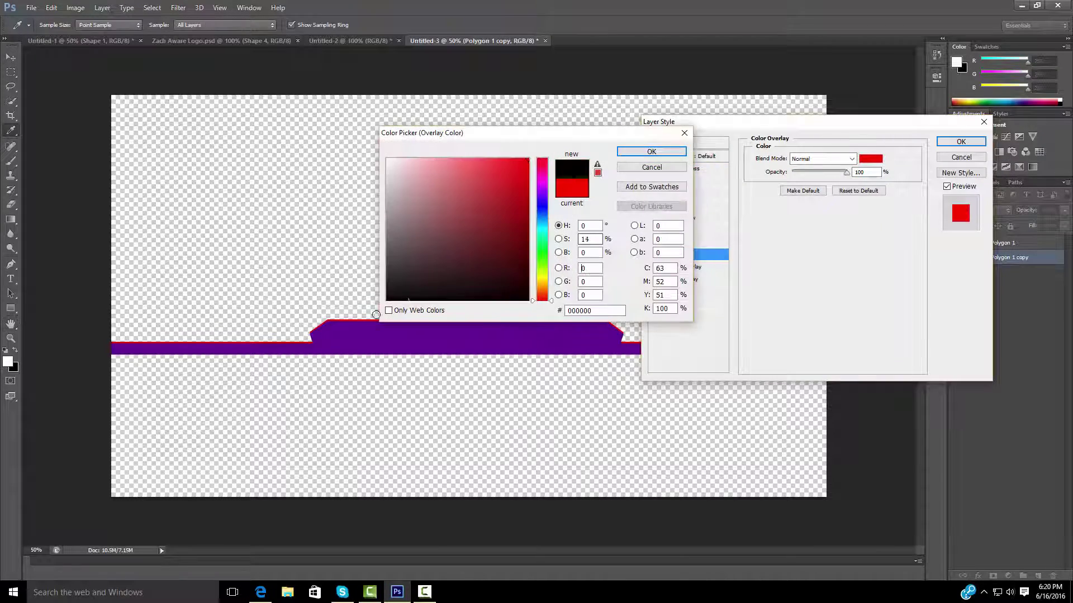
pyautogui.press('Return')
pyautogui.press('Return')
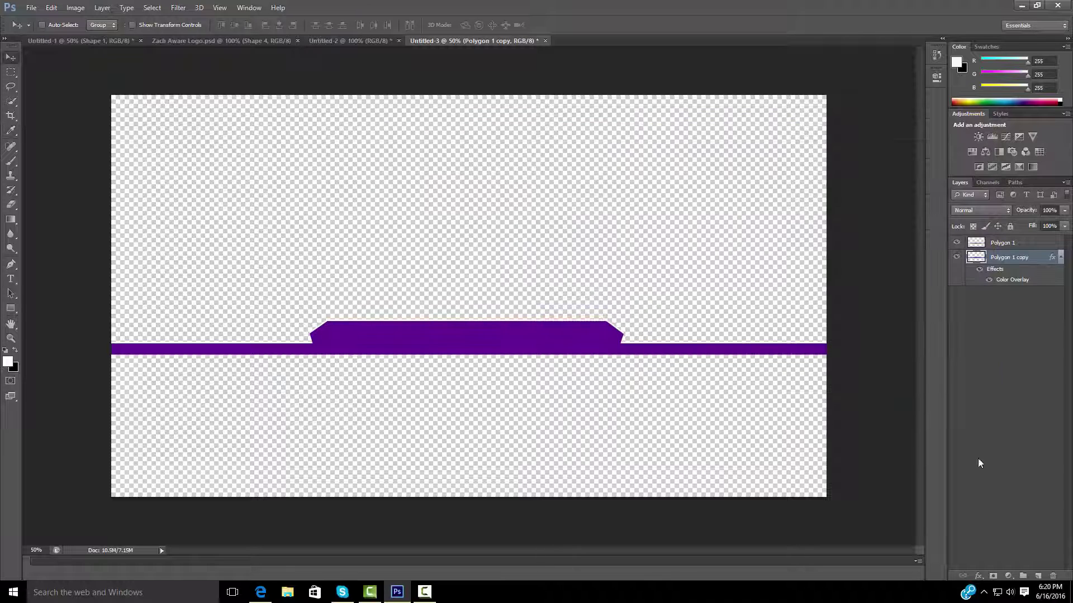
# Add a new layer below the shapes and fill the whole canvas with a black rectangle
pyautogui.click(1037, 576)
pyautogui.moveTo(1000, 257); pyautogui.dragTo(1000, 294)
pyautogui.click(13, 367)
pyautogui.press('Escape')
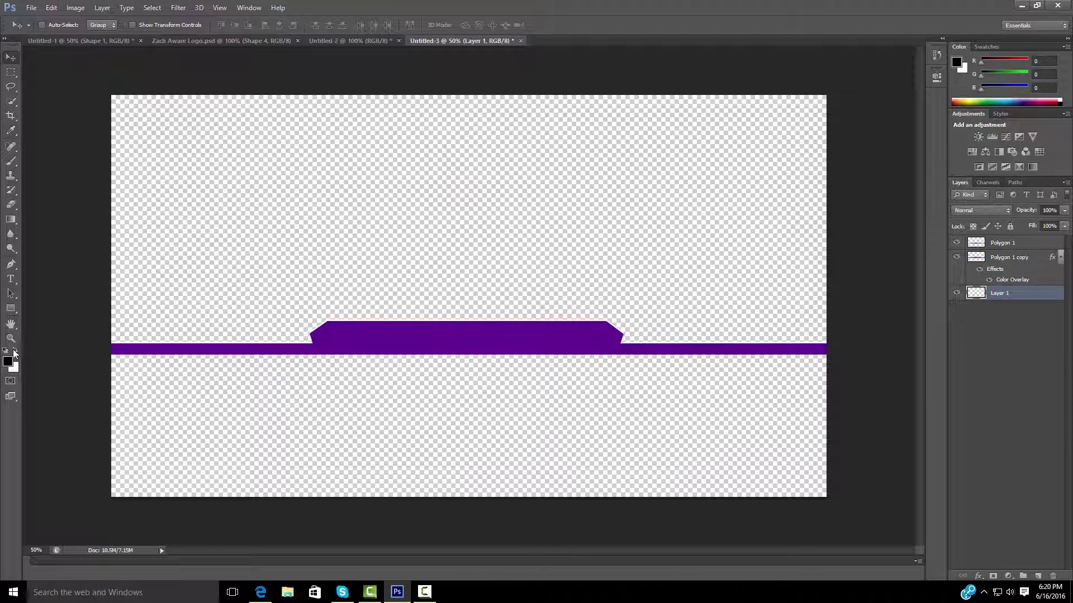
pyautogui.press('u')
pyautogui.moveTo(58, 71); pyautogui.dragTo(867, 518)
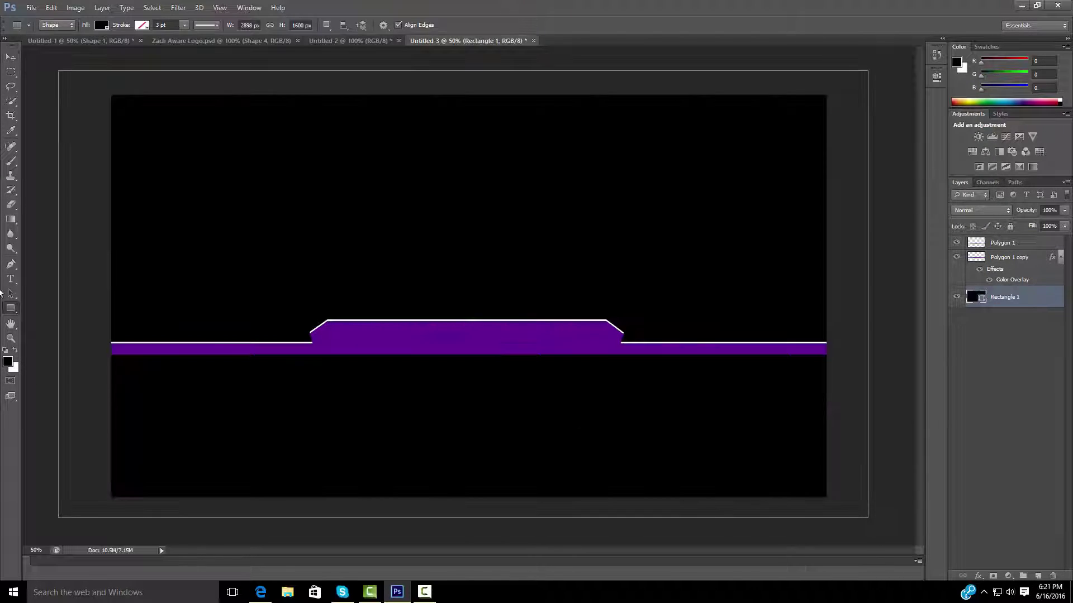
# Place the ZachCOD logo from Documents, shrink it and centre it above the purple tab
pyautogui.click(31, 8)
pyautogui.click(56, 190)
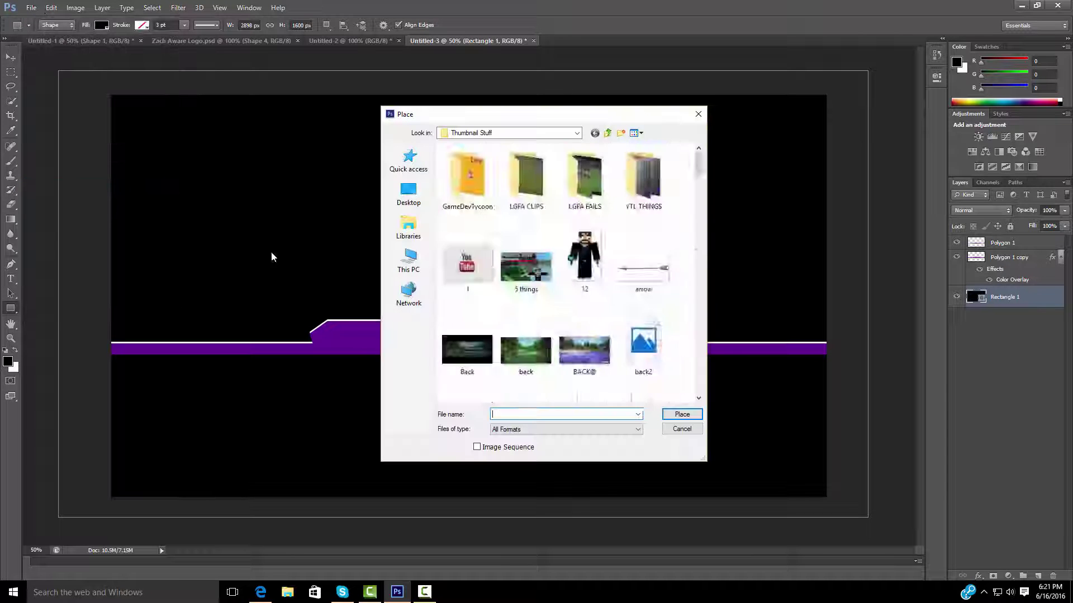
pyautogui.doubleClick(606, 189)
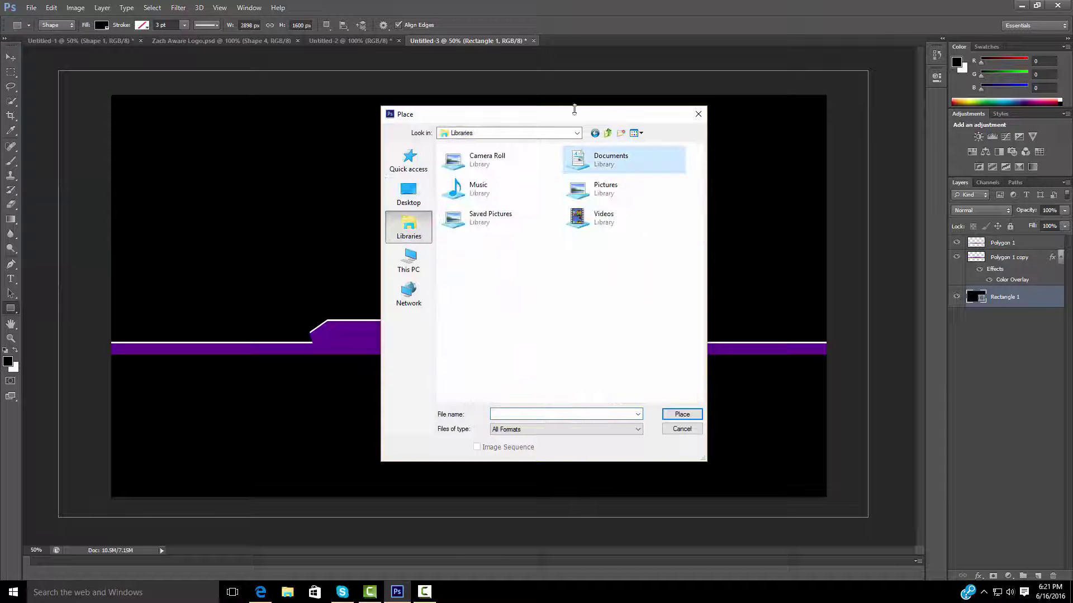
pyautogui.doubleClick(606, 155)
pyautogui.doubleClick(538, 283)
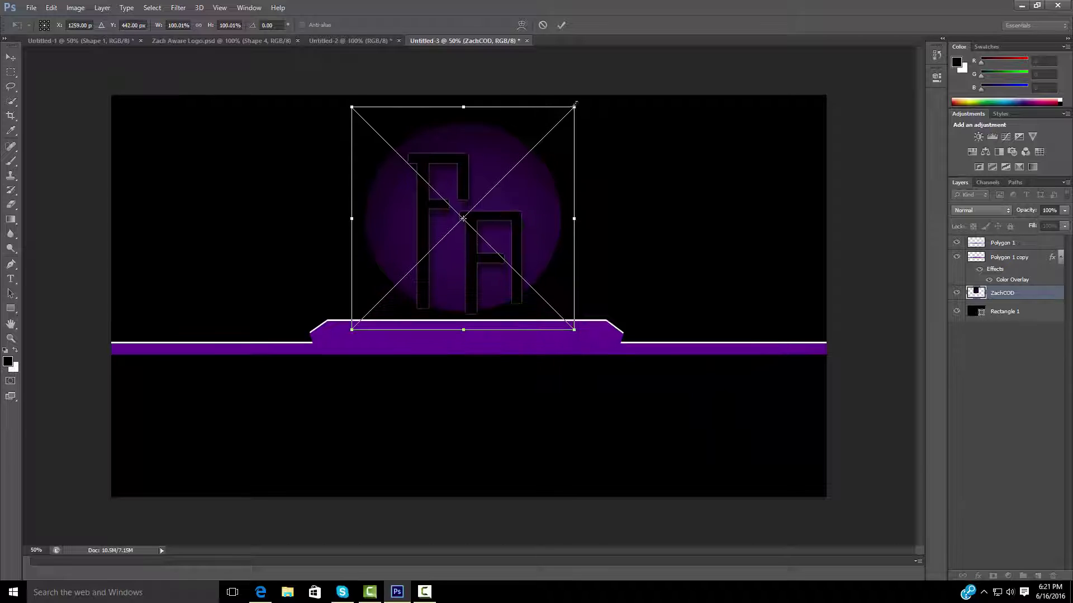
pyautogui.moveTo(587, 127); pyautogui.dragTo(459, 218)
pyautogui.hotkey('shift', 'Right')
pyautogui.hotkey('shift', 'Right')
pyautogui.hotkey('shift', 'Right')
pyautogui.hotkey('shift', 'Right')
pyautogui.hotkey('shift', 'Right')
pyautogui.hotkey('shift', 'Right')
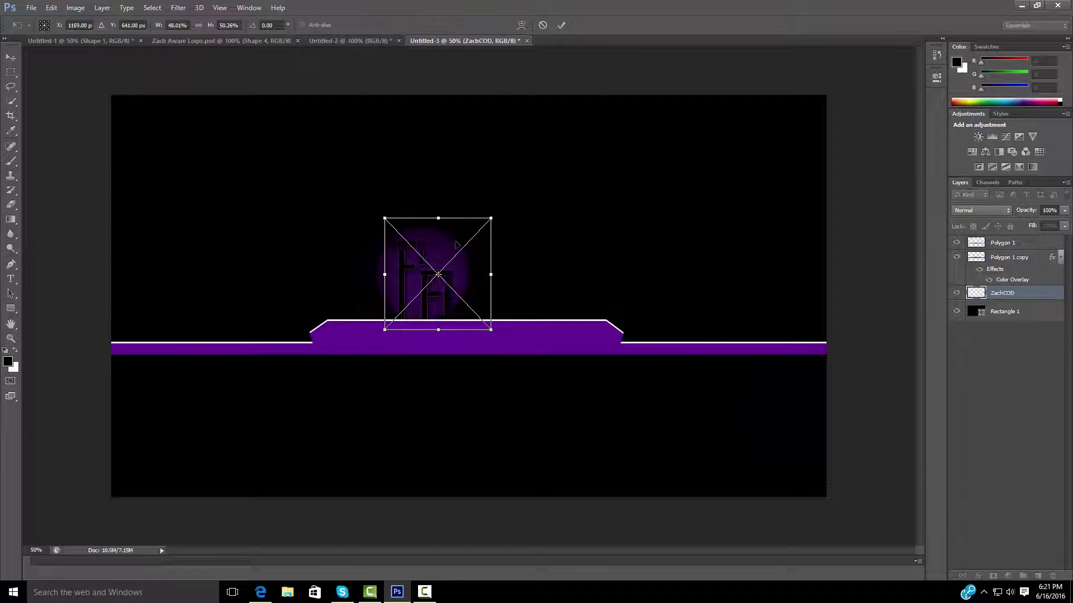
pyautogui.hotkey('shift', 'Right')
pyautogui.hotkey('shift', 'Right')
pyautogui.hotkey('shift', 'Right')
pyautogui.hotkey('shift', 'Right')
pyautogui.hotkey('shift', 'Right')
pyautogui.hotkey('shift', 'Right')
pyautogui.moveTo(525, 218); pyautogui.dragTo(503, 241)
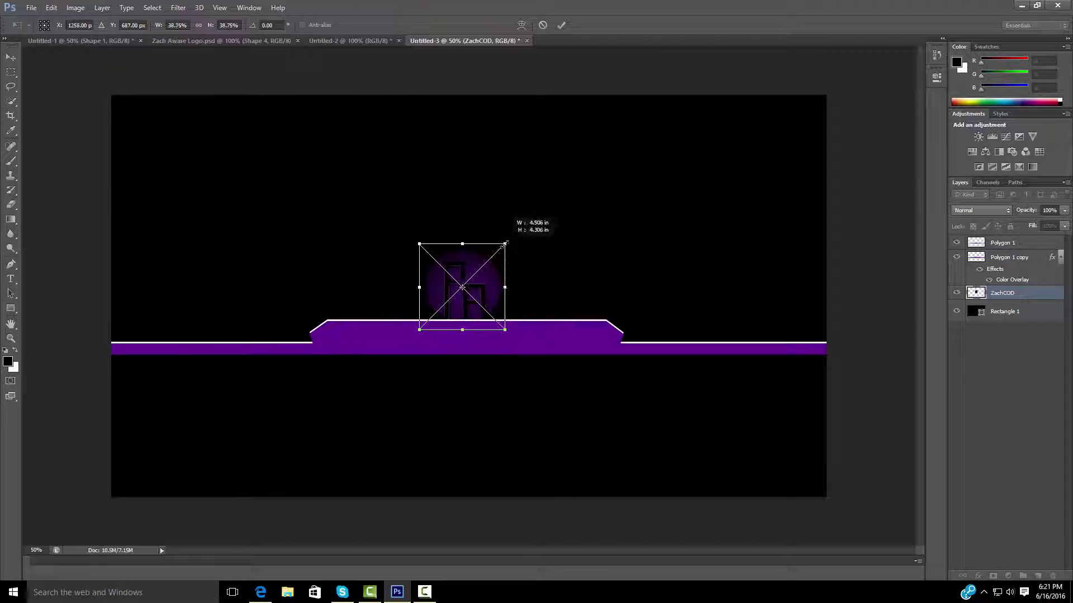
pyautogui.press('Return')
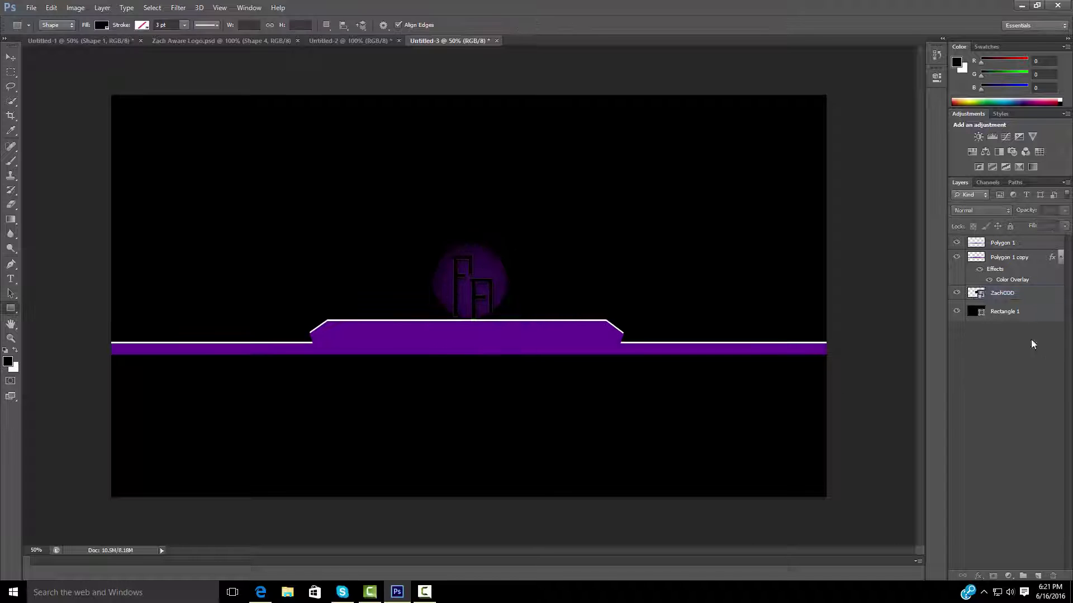
# Place the YouTube-Channel-Art-Template from a Desktop folder over the banner
pyautogui.click(31, 7)
pyautogui.click(51, 162)
pyautogui.click(409, 260)
pyautogui.click(408, 192)
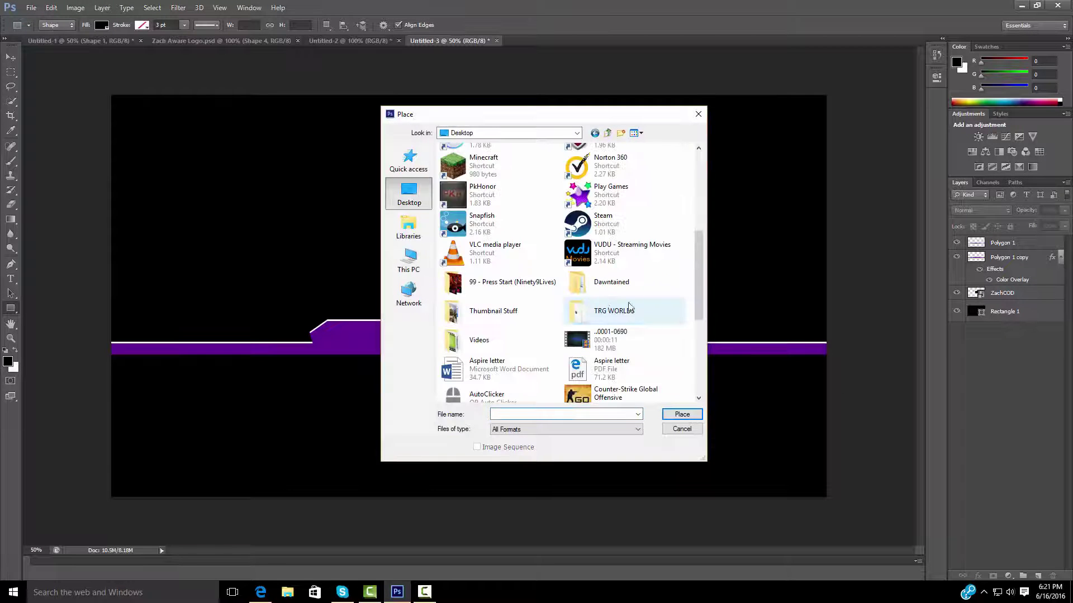
pyautogui.doubleClick(480, 378)
pyautogui.doubleClick(642, 335)
pyautogui.rightClick(758, 303)
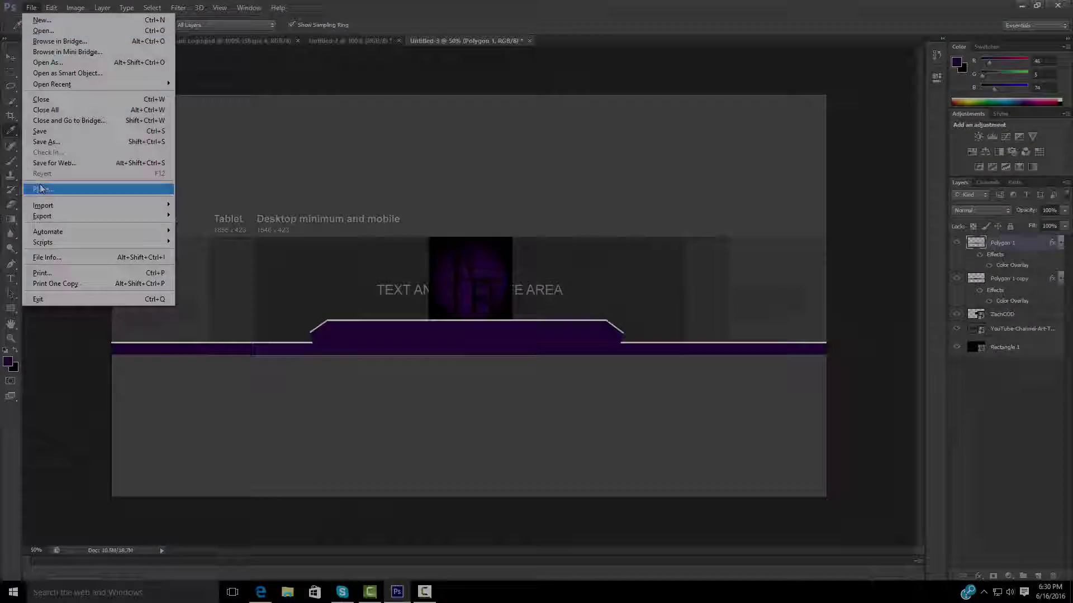
# Place the Firing Range screenshot left of the logo and move its layer below ZachCOD
pyautogui.click(51, 185)
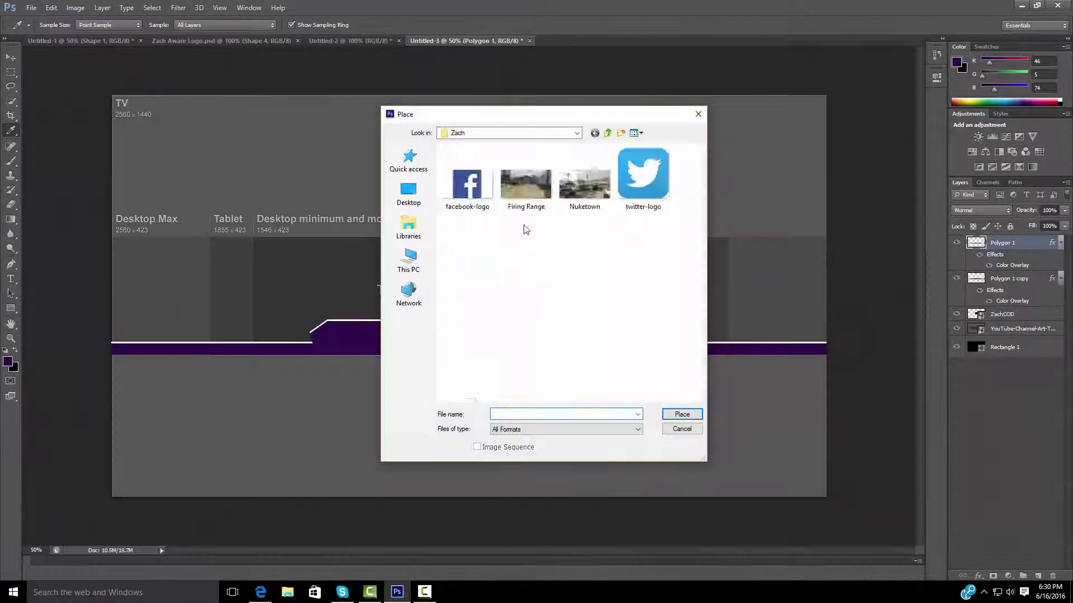
pyautogui.doubleClick(525, 187)
pyautogui.moveTo(267, 327); pyautogui.dragTo(253, 346)
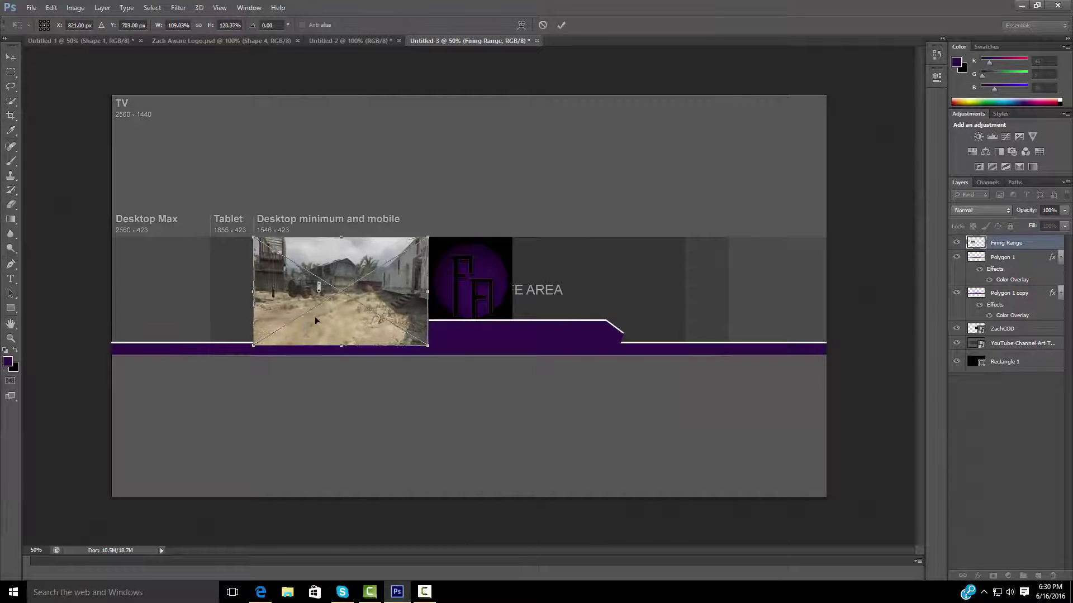
pyautogui.press('Return')
pyautogui.moveTo(996, 342); pyautogui.dragTo(996, 343)
# Place and enlarge the Nuketown screenshot to the right of the logo
pyautogui.click(31, 7)
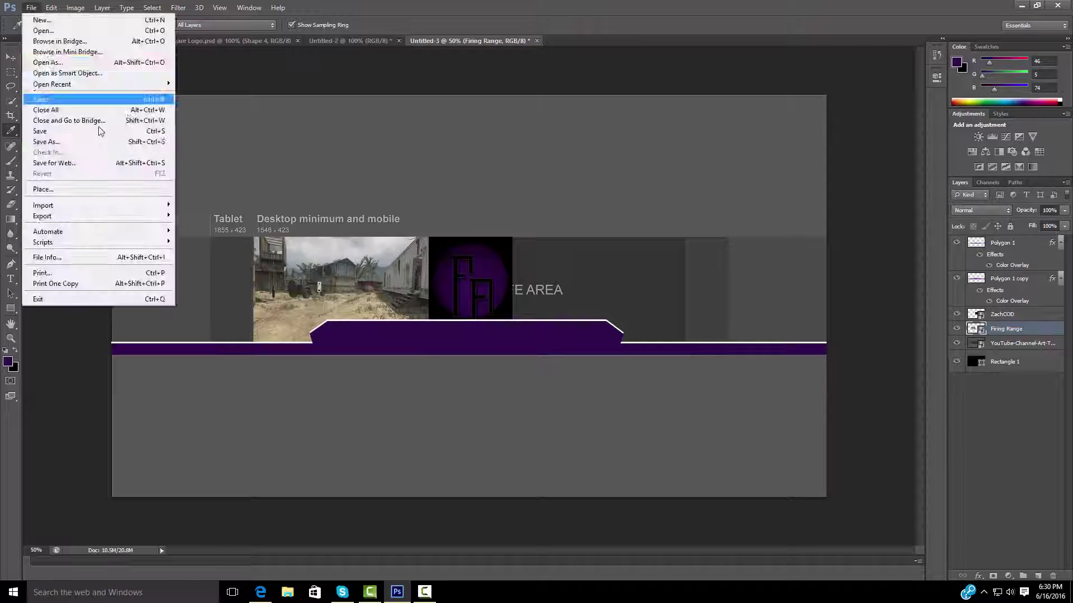
pyautogui.click(50, 187)
pyautogui.doubleClick(606, 185)
pyautogui.moveTo(475, 291); pyautogui.dragTo(347, 291)
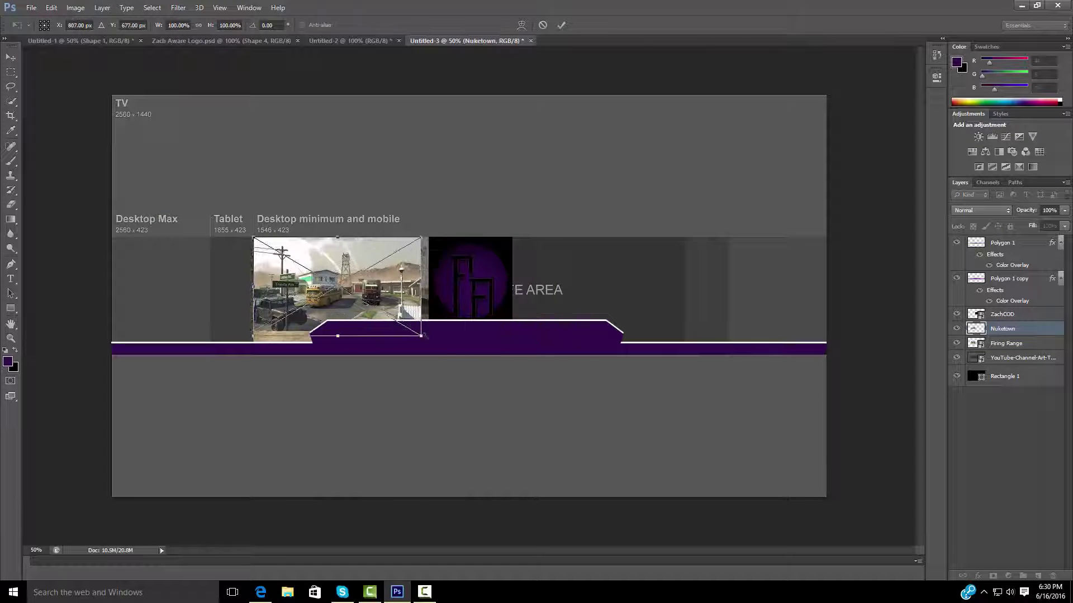
pyautogui.moveTo(341, 340); pyautogui.dragTo(341, 348)
pyautogui.moveTo(346, 290); pyautogui.dragTo(604, 267)
pyautogui.rightClick(604, 267)
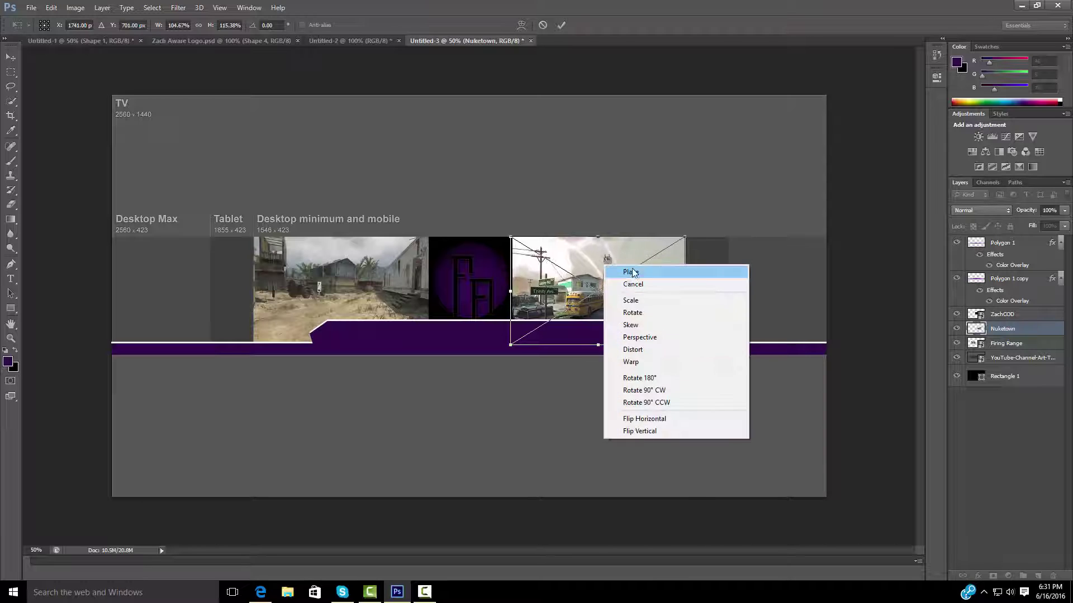
pyautogui.click(615, 273)
# Try merging the two screenshot layers, then cancel the merge
pyautogui.rightClick(1023, 329)
pyautogui.click(950, 409)
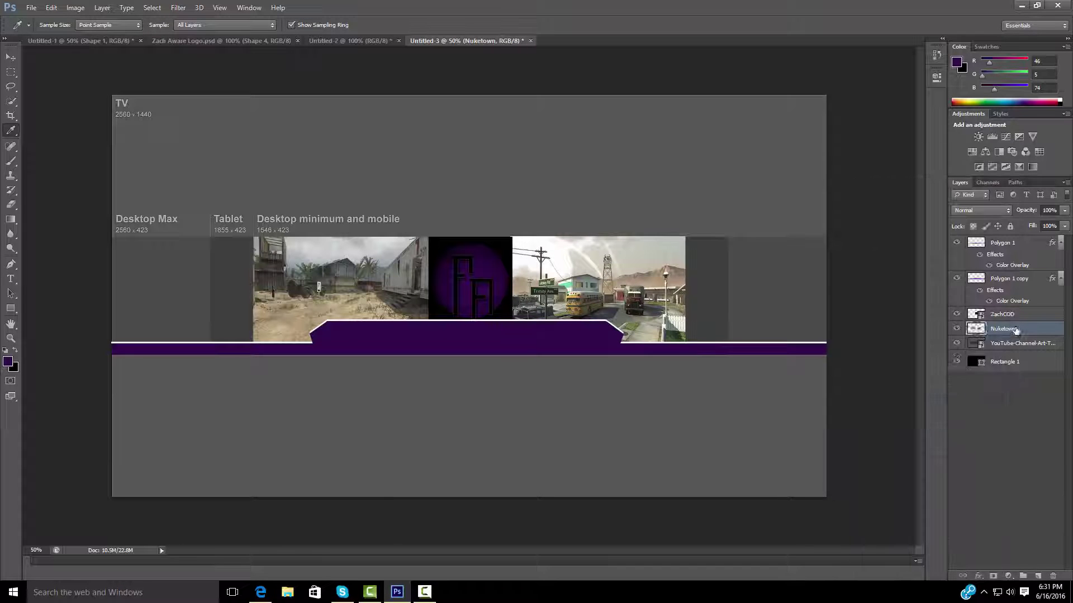
pyautogui.rightClick(1023, 329)
pyautogui.click(894, 163)
pyautogui.press('Escape')
pyautogui.click(51, 7)
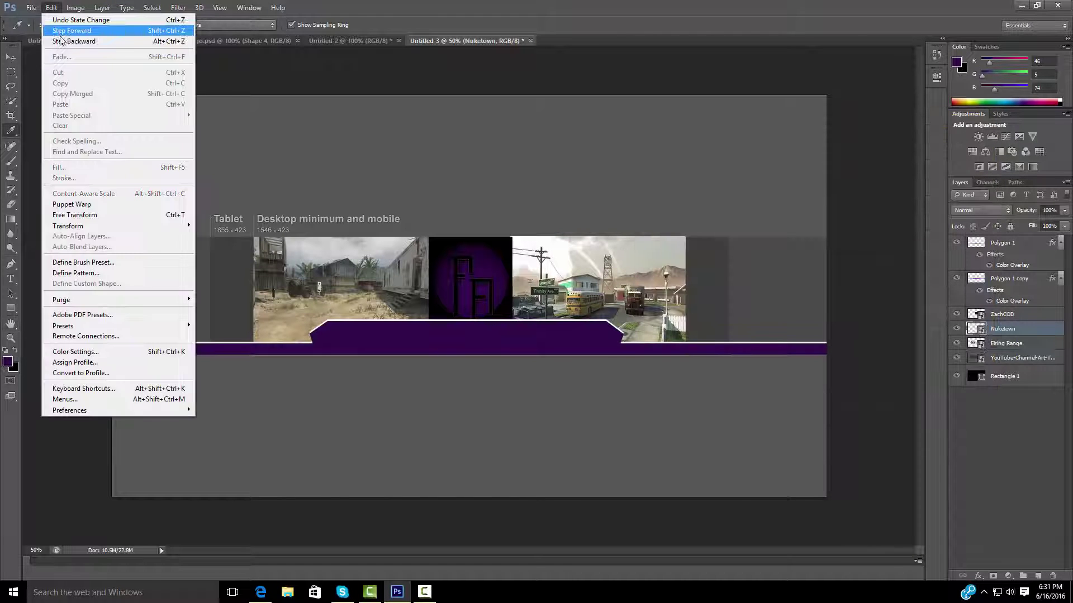
# Merge the Firing Range screenshot layer down into the Nuketown layer
pyautogui.click(67, 38)
pyautogui.click(11, 57)
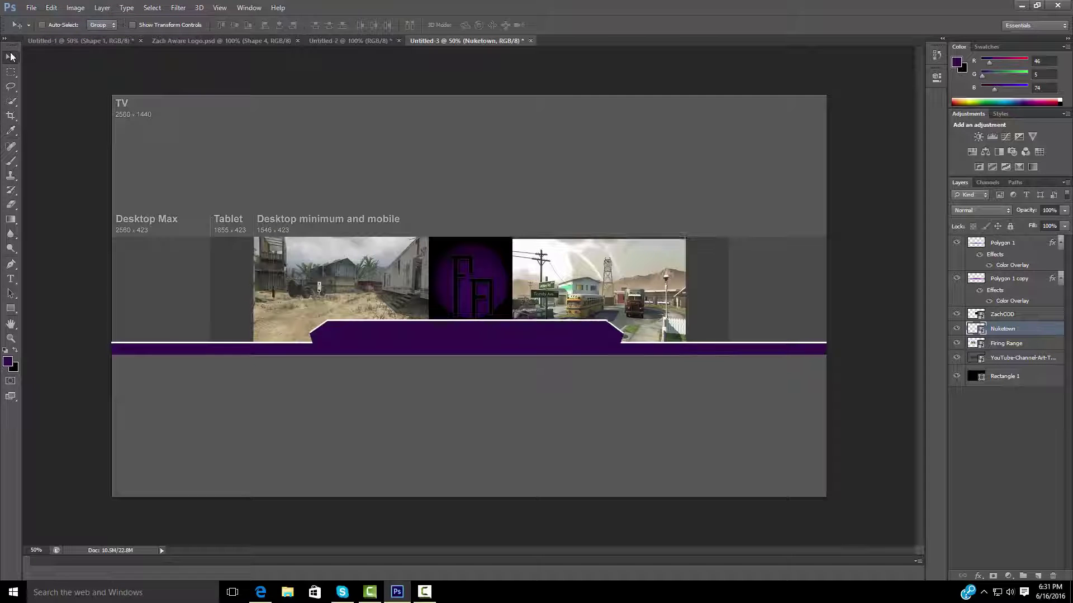
pyautogui.rightClick(1009, 343)
pyautogui.click(950, 409)
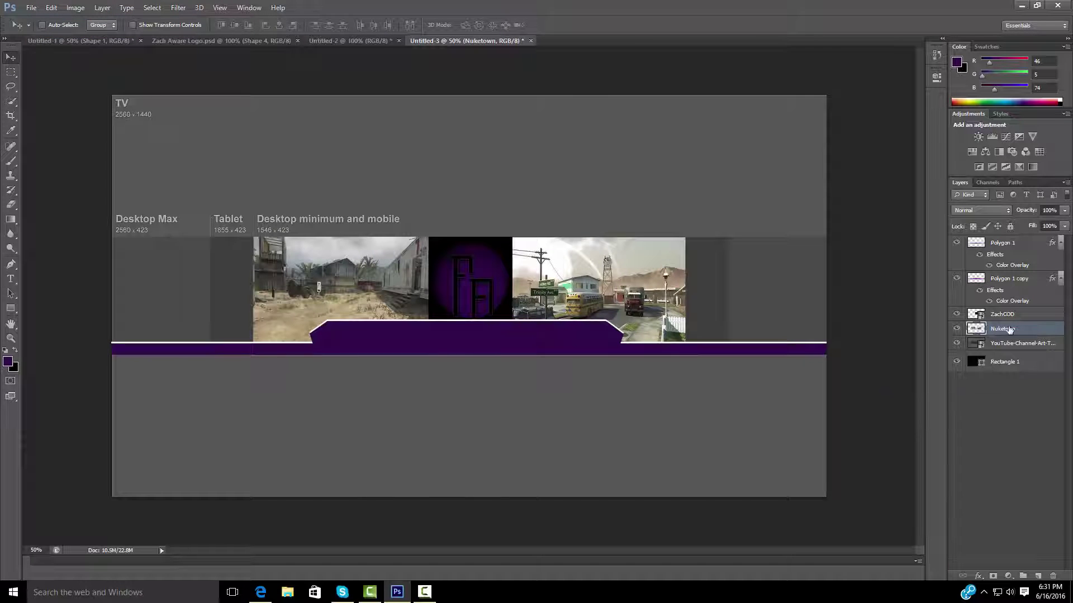
pyautogui.rightClick(1009, 328)
pyautogui.click(894, 163)
# Try Satin and Inner Shadow effects on the screenshots, then turn both off
pyautogui.click(673, 246)
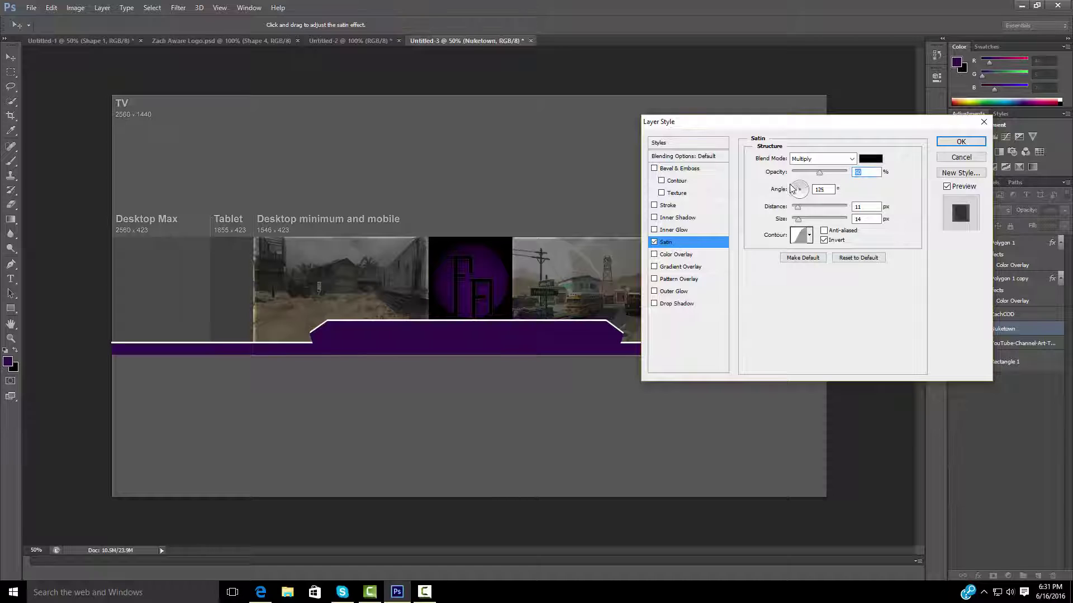
pyautogui.click(809, 235)
pyautogui.click(800, 235)
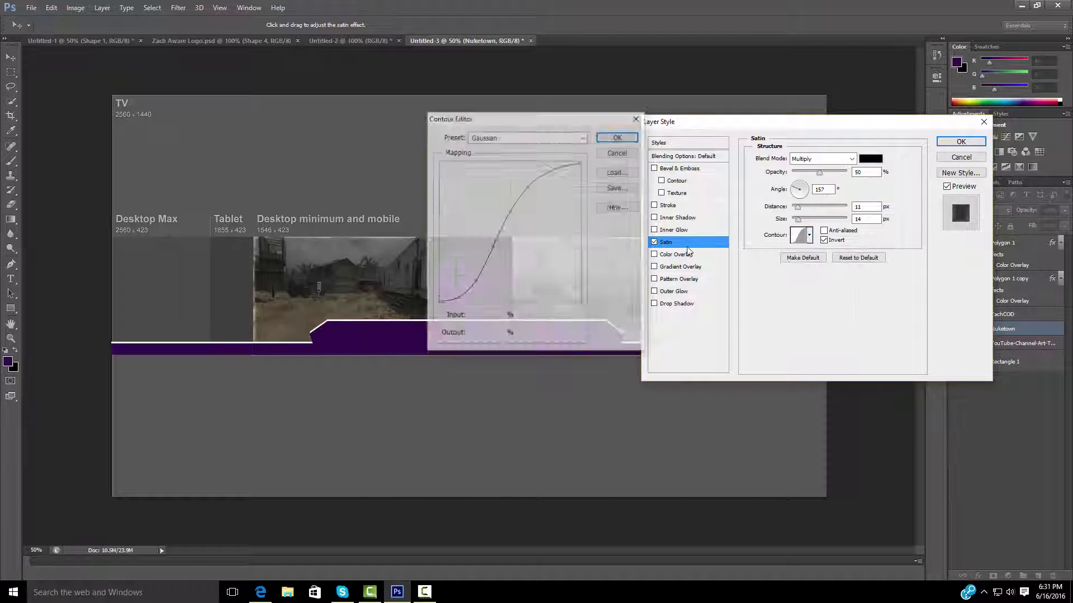
pyautogui.press('Escape')
pyautogui.click(653, 242)
pyautogui.click(676, 303)
pyautogui.click(676, 218)
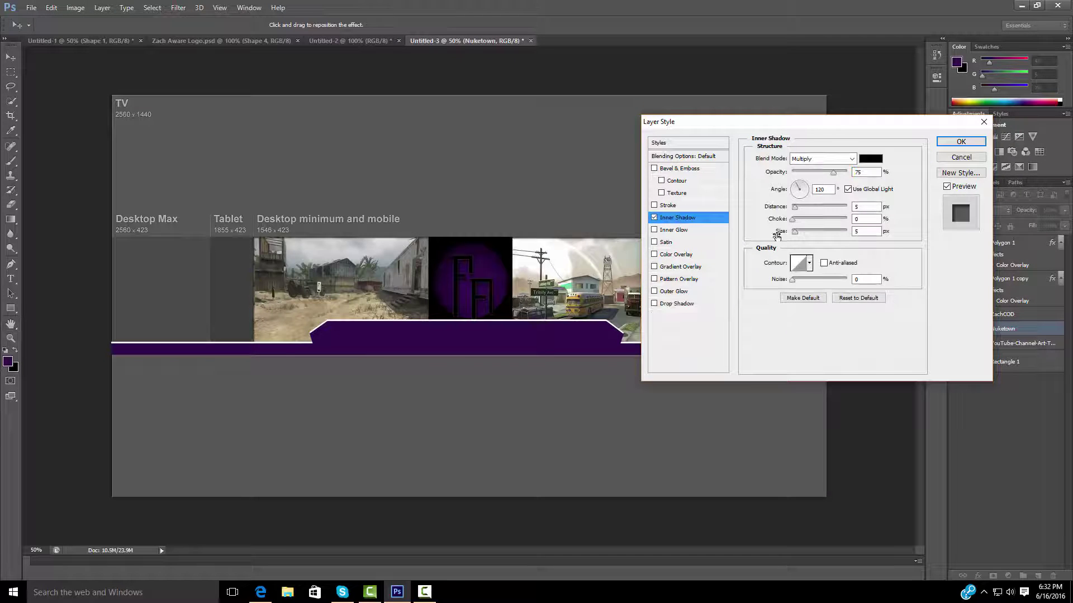
pyautogui.click(654, 217)
# Add a black Color Overlay with lowered opacity to darken the screenshots
pyautogui.click(676, 255)
pyautogui.click(870, 159)
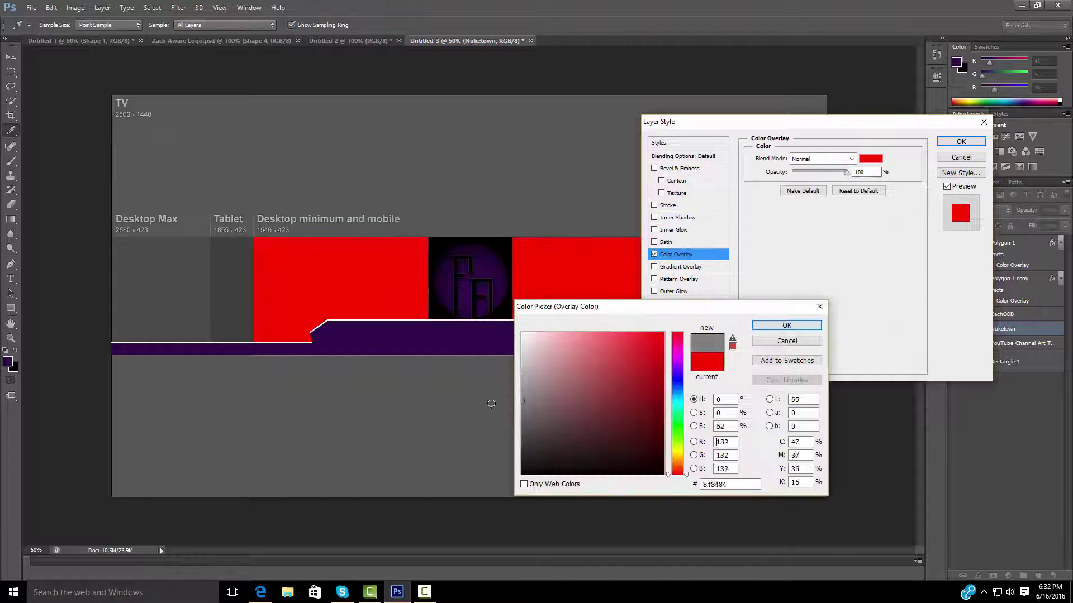
pyautogui.click(491, 403)
pyautogui.click(773, 324)
pyautogui.moveTo(846, 178); pyautogui.dragTo(833, 178)
pyautogui.click(870, 159)
pyautogui.click(771, 324)
pyautogui.press('Return')
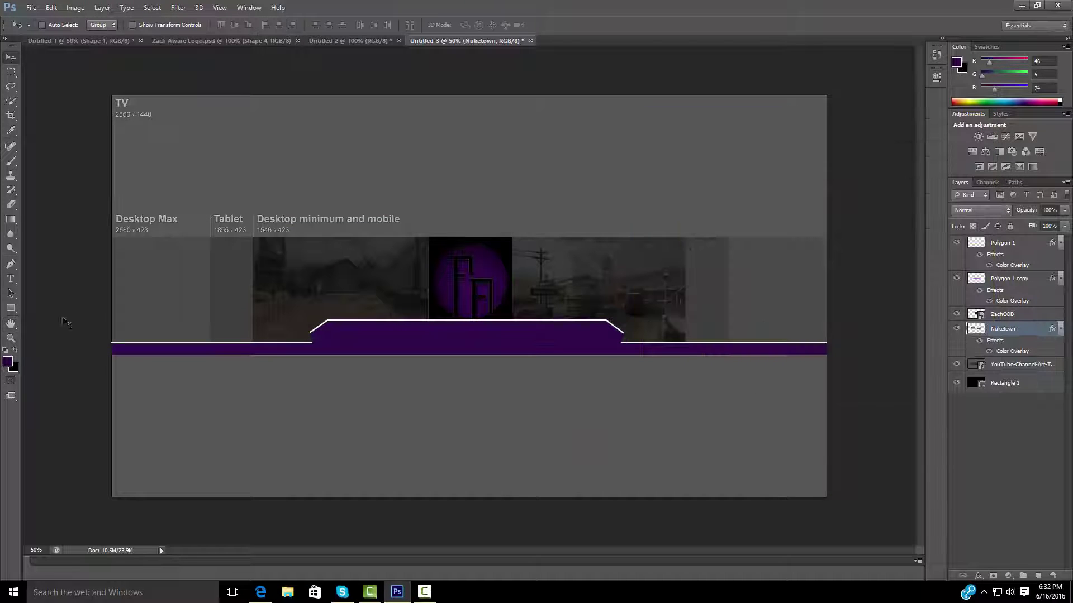
# Replace the old rectangles with one block covering the left Desktop Max area
pyautogui.press('u')
pyautogui.moveTo(57, 223); pyautogui.dragTo(90, 243)
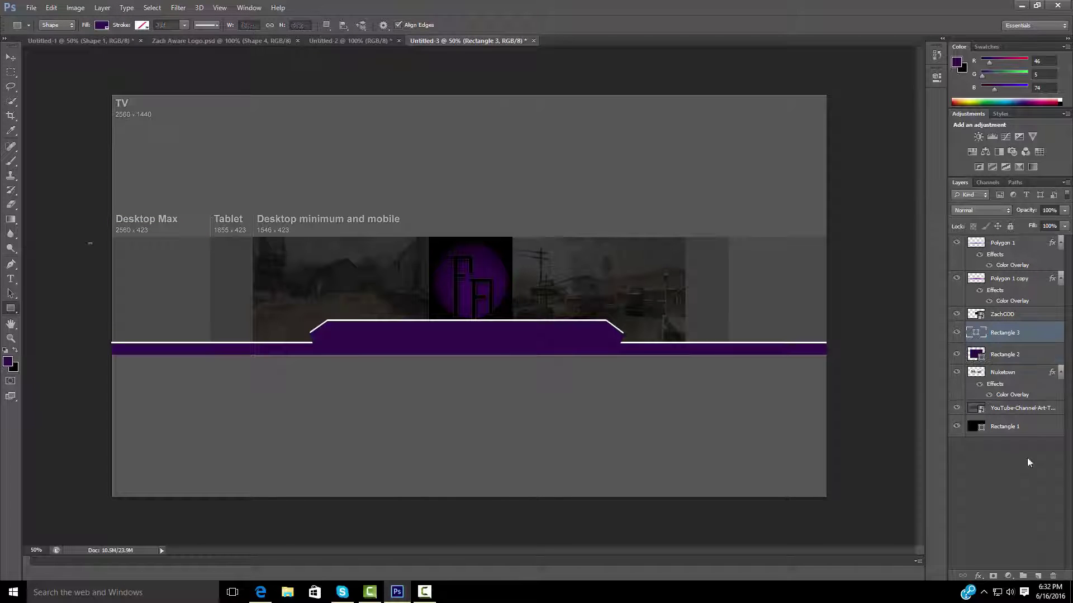
pyautogui.press('Delete')
pyautogui.click(515, 222)
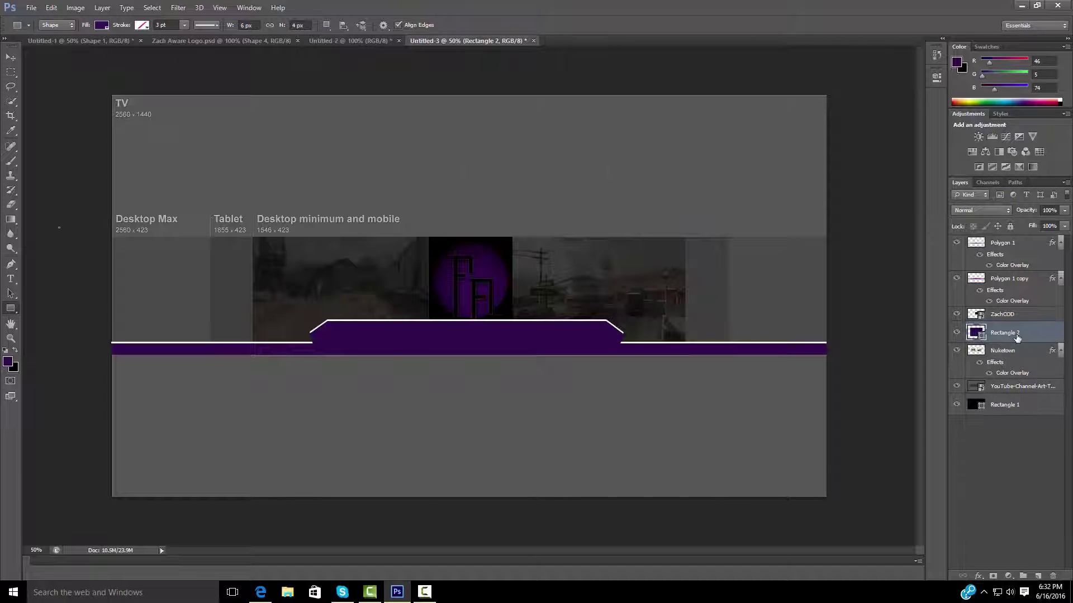
pyautogui.press('Delete')
pyautogui.moveTo(253, 237); pyautogui.dragTo(108, 345)
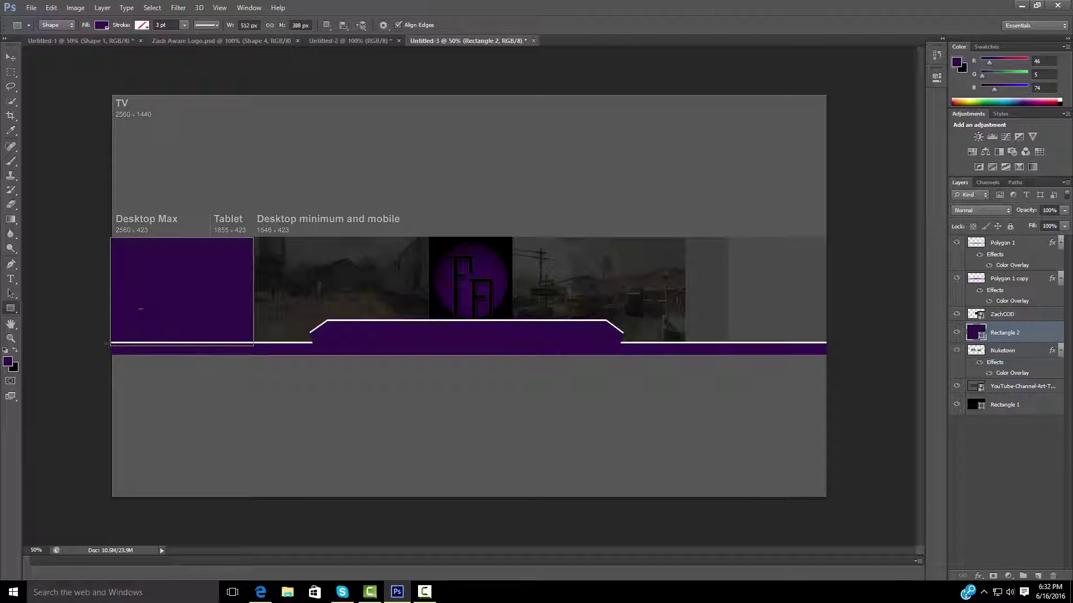
# Duplicate the block and move the copy to the banner's right end
pyautogui.click(5, 64)
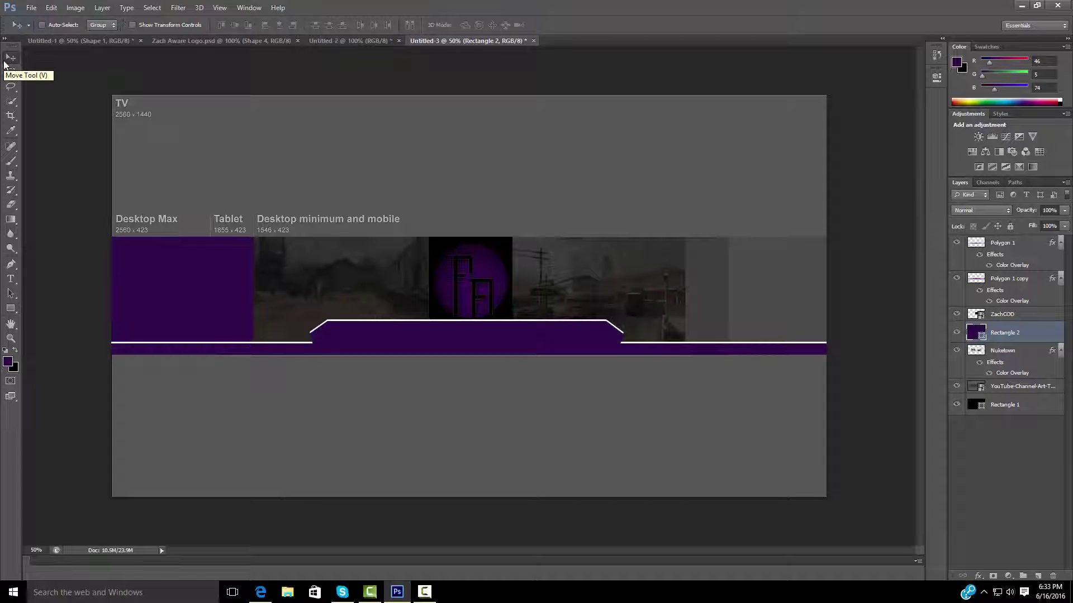
pyautogui.rightClick(1019, 332)
pyautogui.click(888, 193)
pyautogui.press('Return')
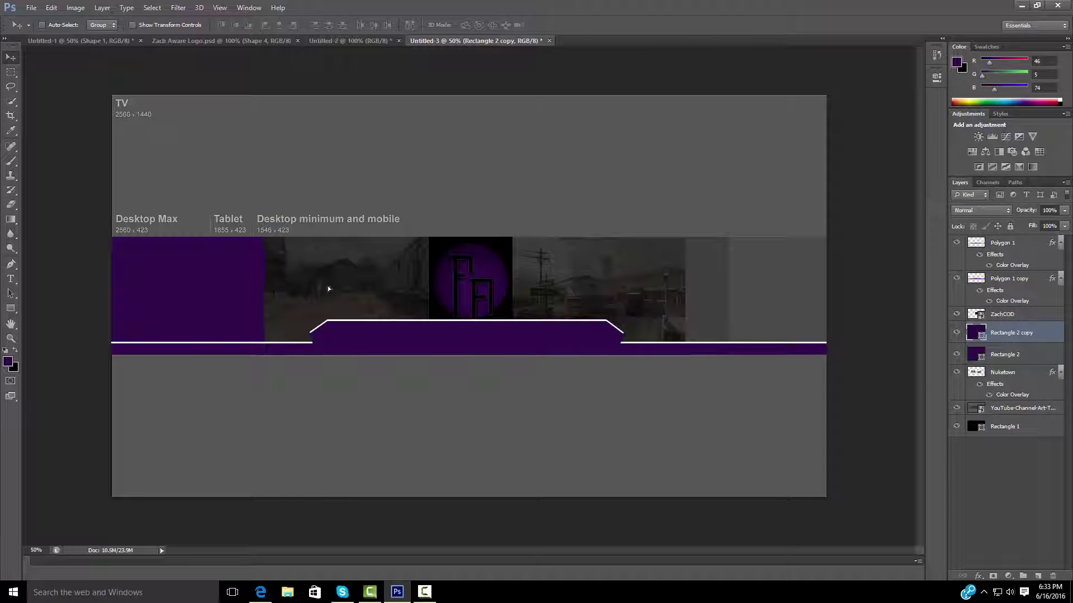
pyautogui.moveTo(328, 289); pyautogui.dragTo(831, 284)
# Give the right-hand block a black Color Overlay
pyautogui.rightClick(1006, 333)
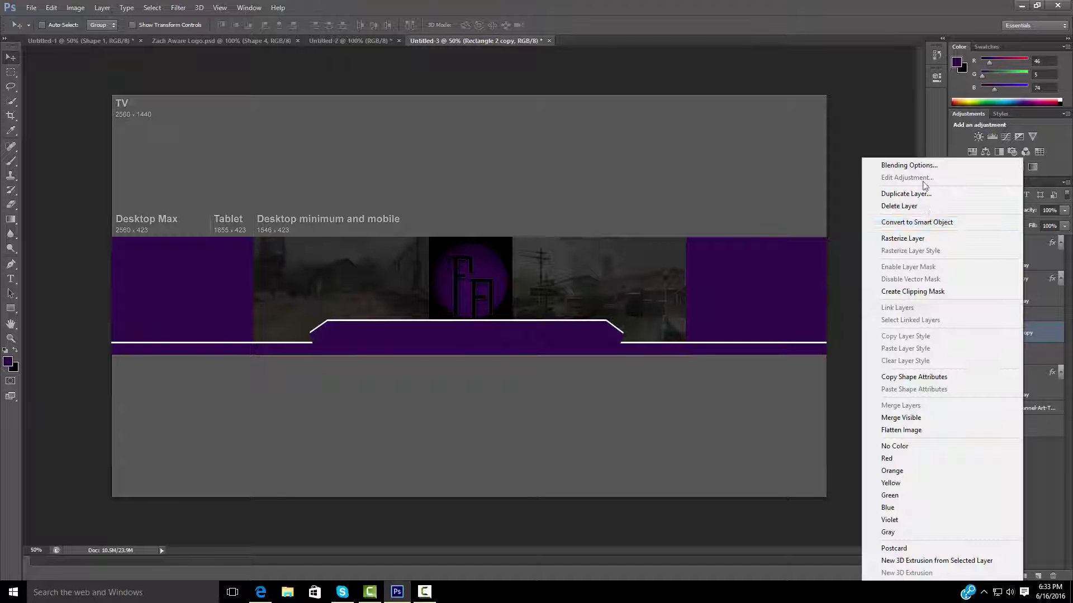
pyautogui.click(905, 162)
pyautogui.click(675, 254)
pyautogui.click(871, 159)
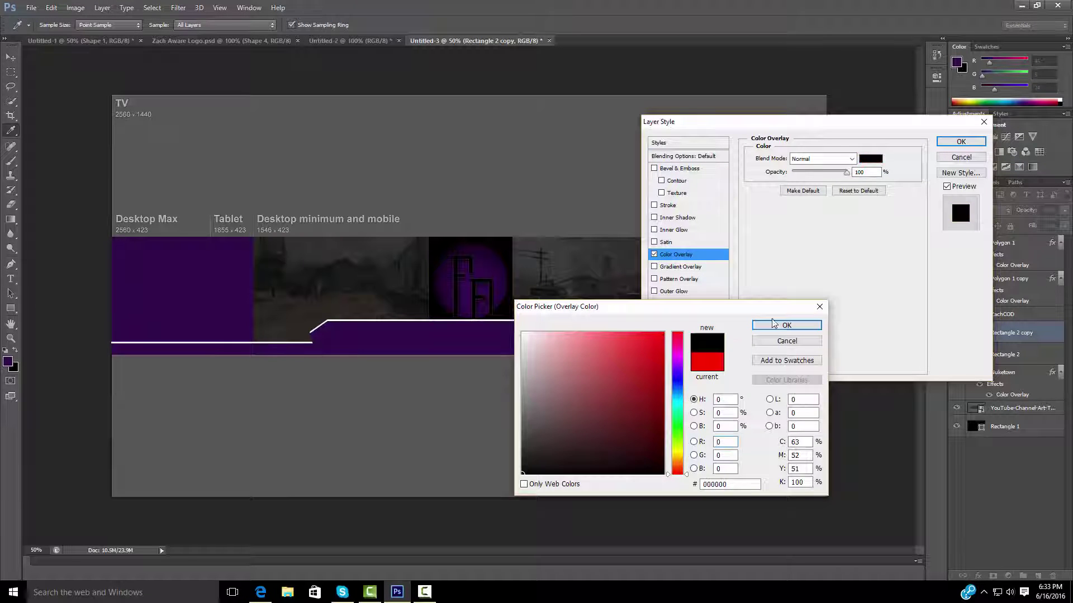
pyautogui.click(772, 324)
pyautogui.click(961, 142)
# Give the left-hand Rectangle 2 block a black Color Overlay as well
pyautogui.rightClick(1006, 375)
pyautogui.click(871, 162)
pyautogui.click(676, 254)
pyautogui.click(870, 158)
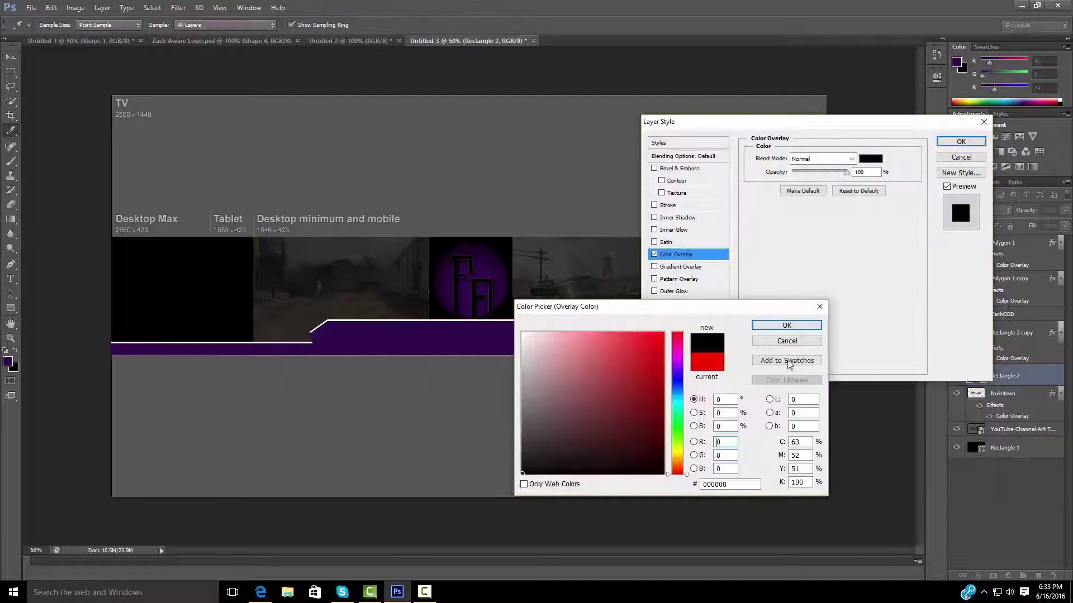
pyautogui.click(787, 325)
pyautogui.click(960, 141)
pyautogui.click(31, 7)
# Place and scale a first facebook-logo image, then delete that layer
pyautogui.click(45, 190)
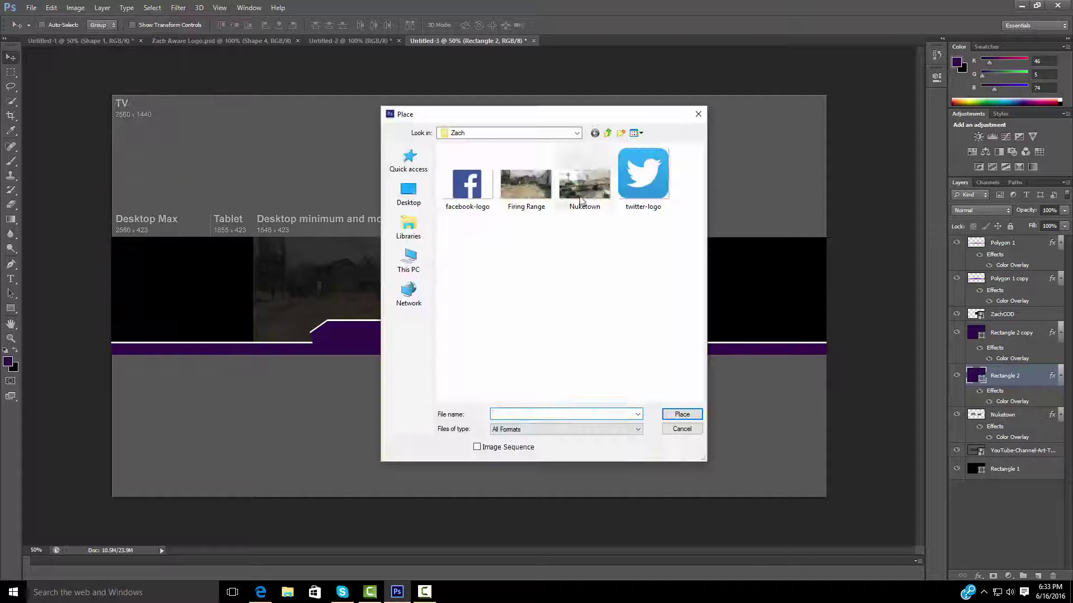
pyautogui.doubleClick(467, 187)
pyautogui.moveTo(553, 251); pyautogui.dragTo(429, 306)
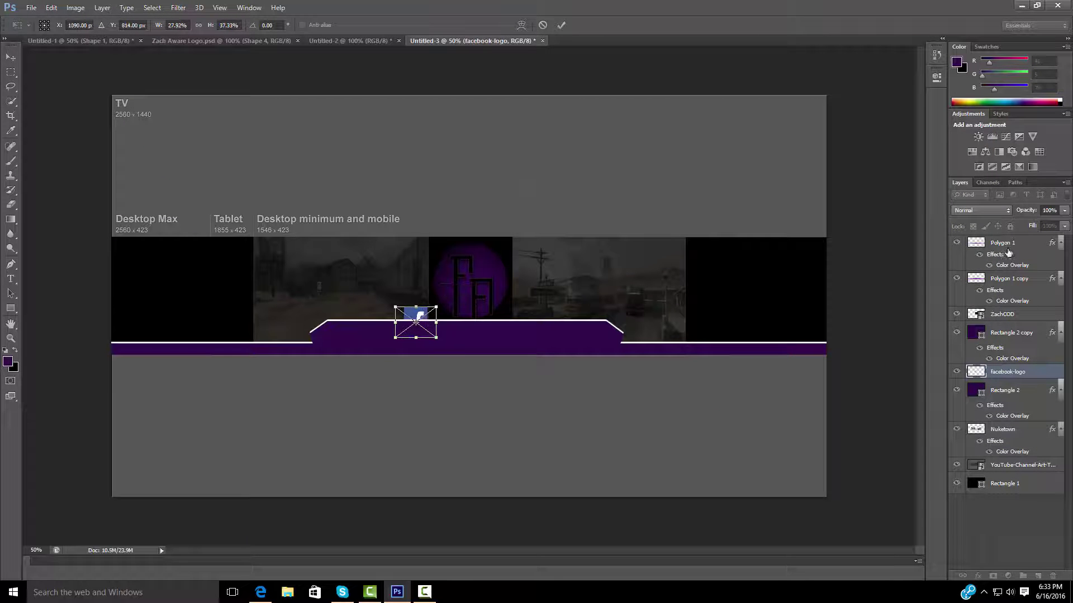
pyautogui.press('Return')
pyautogui.moveTo(1014, 371); pyautogui.dragTo(1009, 242)
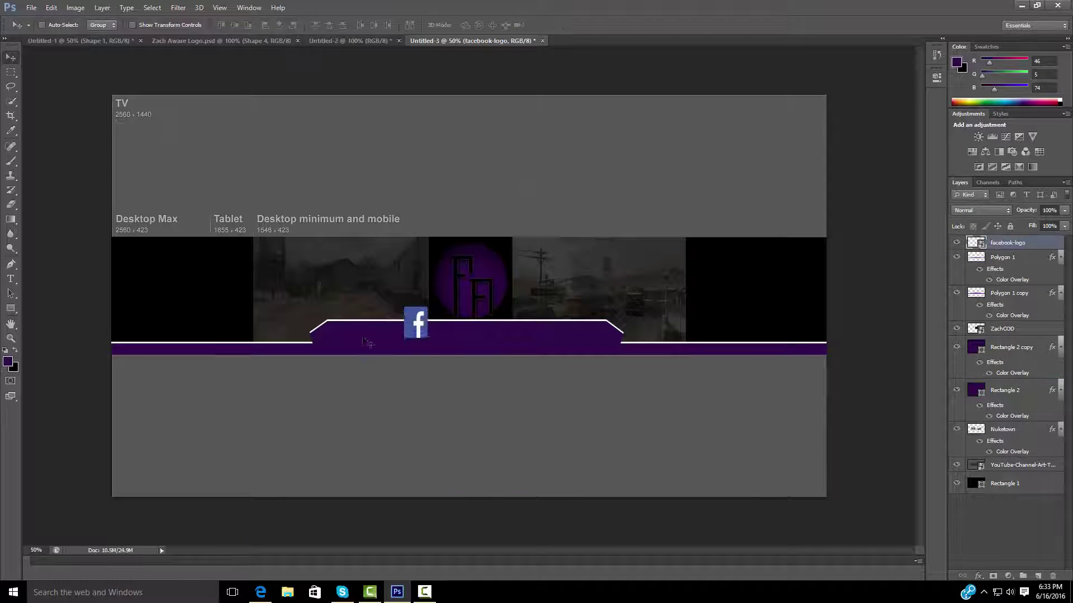
pyautogui.rightClick(1008, 242)
pyautogui.click(928, 193)
# Place facebook-logo again, shrunk to a small icon at the tab's left end
pyautogui.click(31, 8)
pyautogui.click(90, 199)
pyautogui.doubleClick(466, 186)
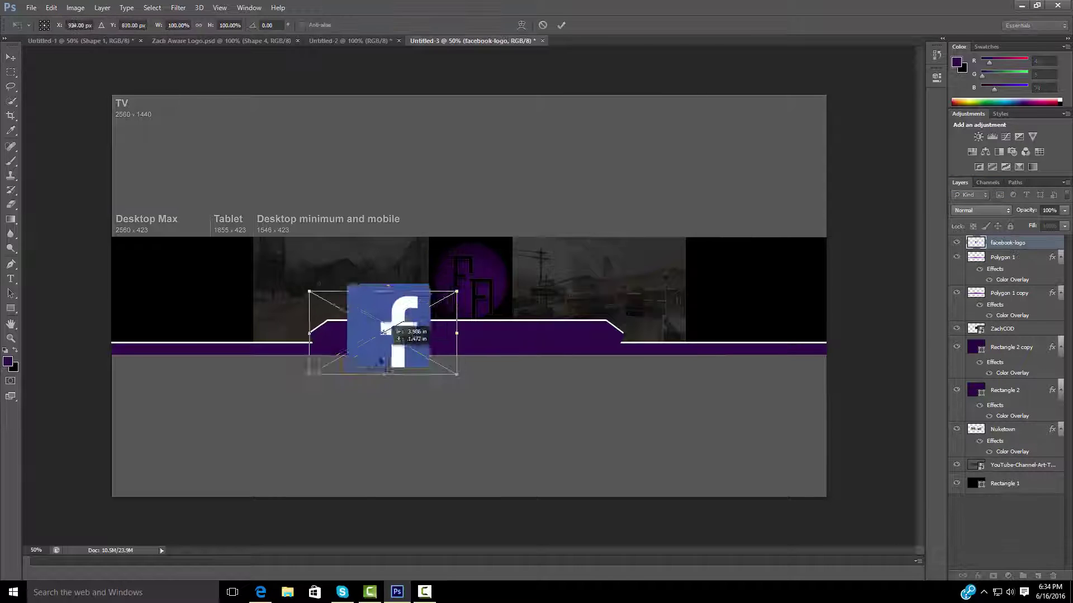
pyautogui.moveTo(385, 332); pyautogui.dragTo(365, 362)
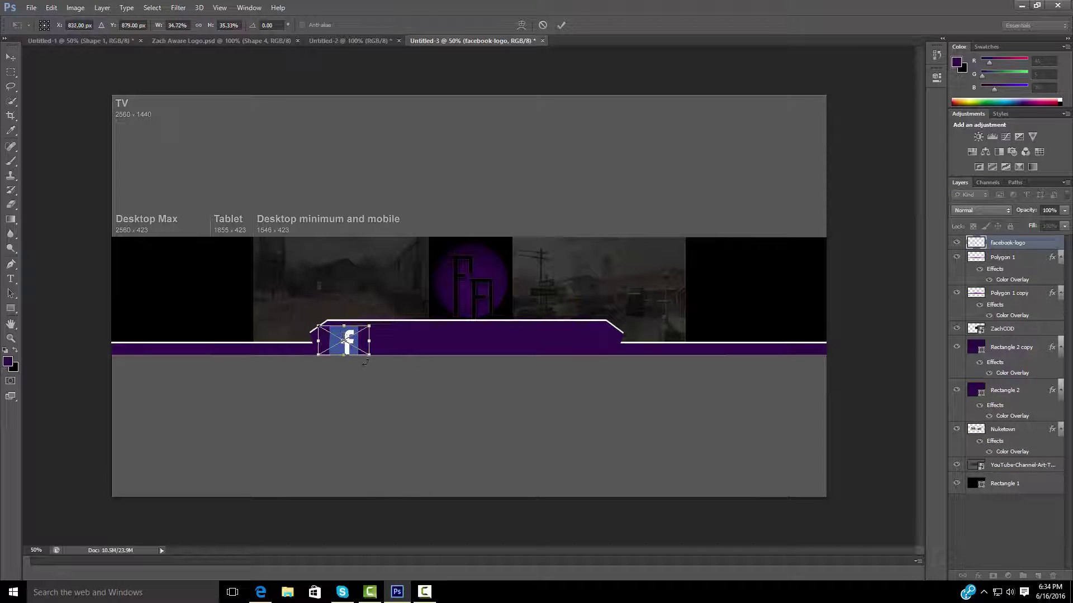
pyautogui.press('Return')
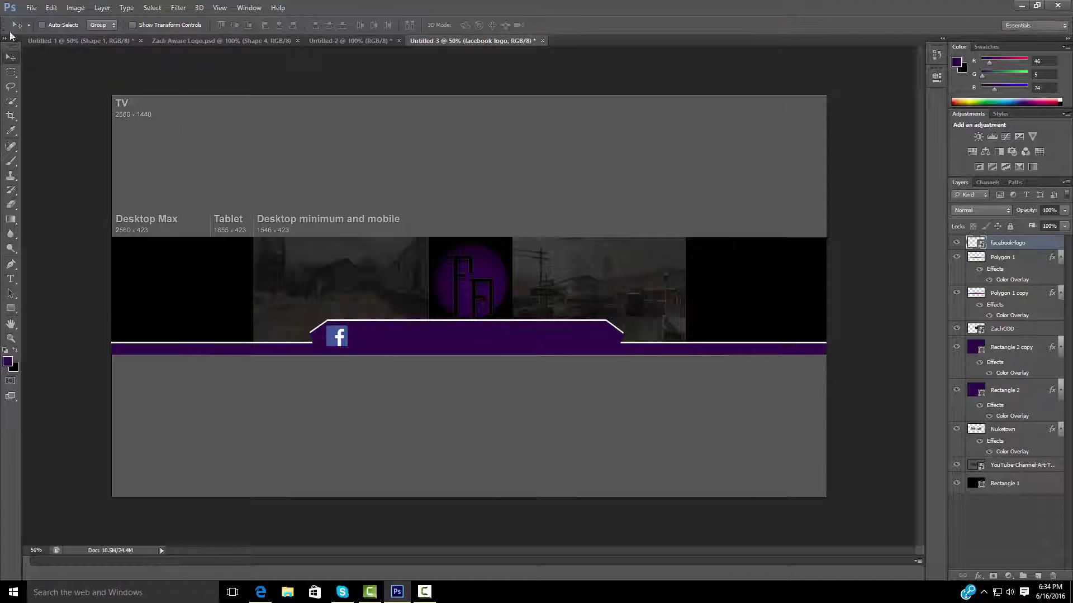
# Place twitter-logo, scaled to icon size at the tab's right end
pyautogui.click(31, 8)
pyautogui.click(59, 190)
pyautogui.doubleClick(466, 186)
pyautogui.moveTo(604, 158)
pyautogui.mouseDown()
pyautogui.moveTo(353, 416)
pyautogui.moveTo(342, 337)
pyautogui.moveTo(597, 336)
pyautogui.mouseUp()
pyautogui.press('Return')
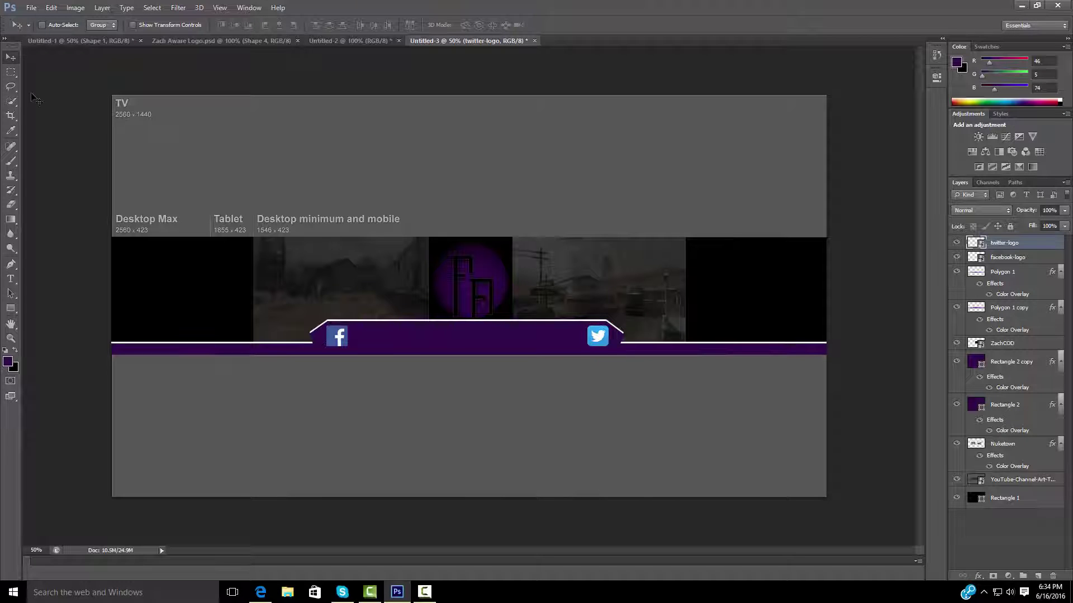
pyautogui.click(1045, 257)
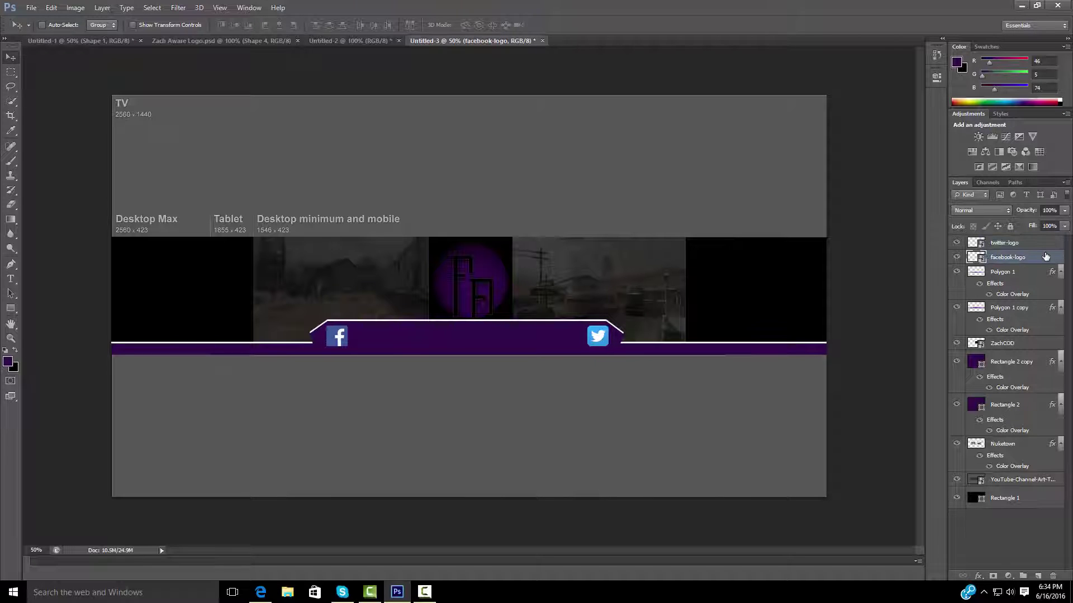
# Draw a text box across the tab between the icons with white text colour
pyautogui.click(11, 279)
pyautogui.moveTo(357, 326); pyautogui.dragTo(462, 338)
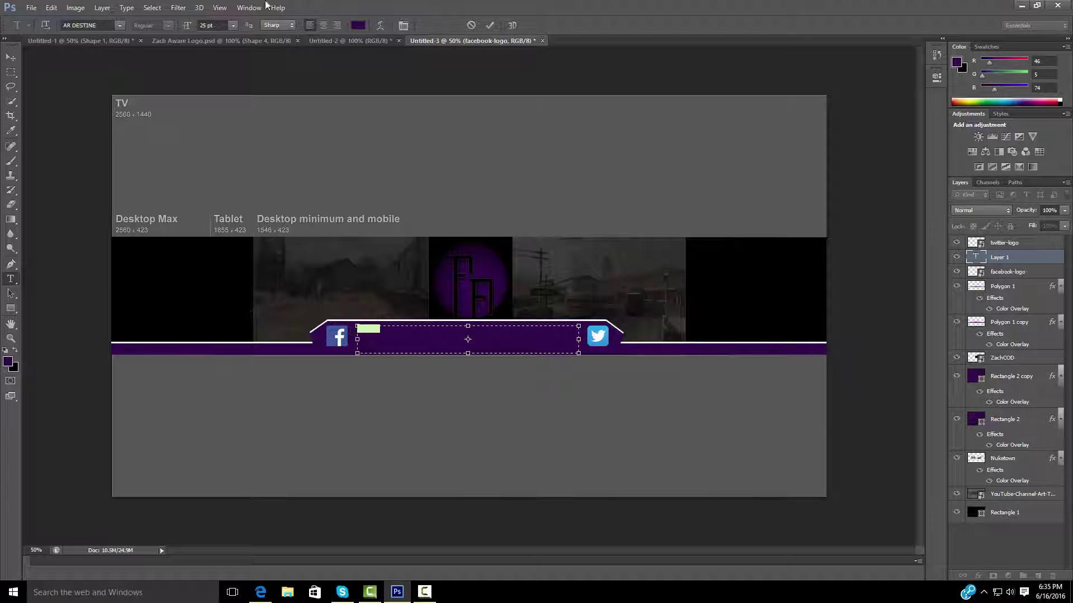
pyautogui.click(359, 25)
pyautogui.click(533, 328)
pyautogui.click(771, 321)
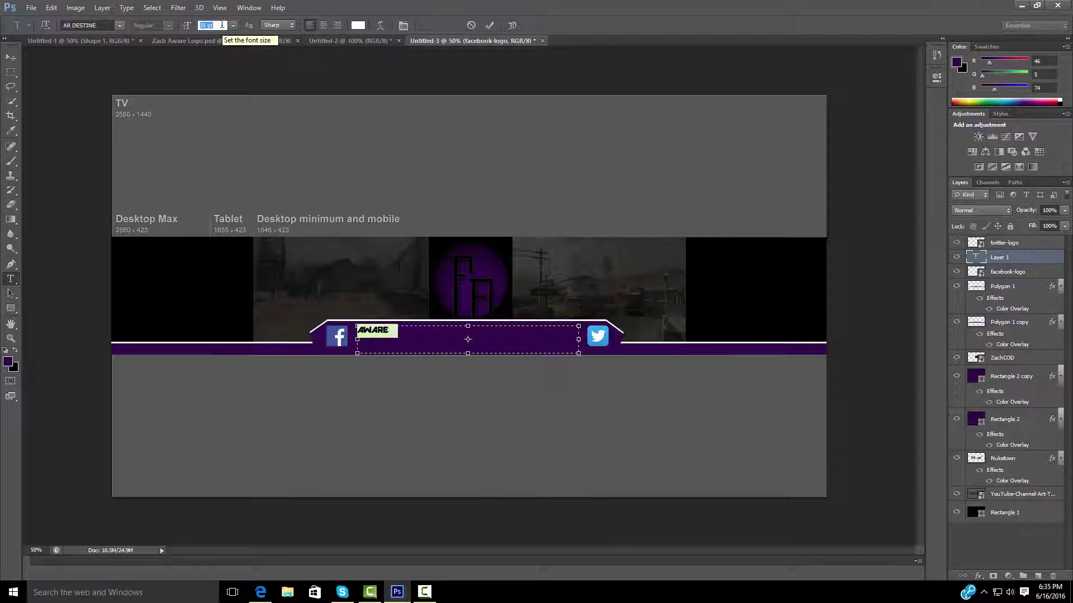
# Centre the AWARE text at 115 pt, then reselect it to change its colour
pyautogui.scroll(5, 222, 25)
pyautogui.click(324, 25)
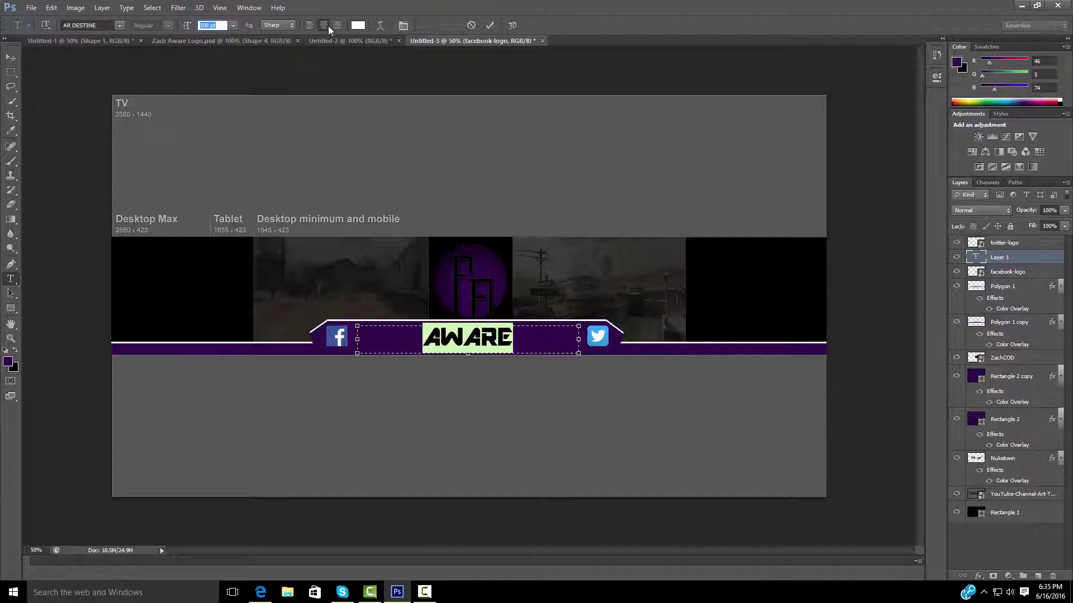
pyautogui.write('115')
pyautogui.press('Return')
pyautogui.click(15, 60)
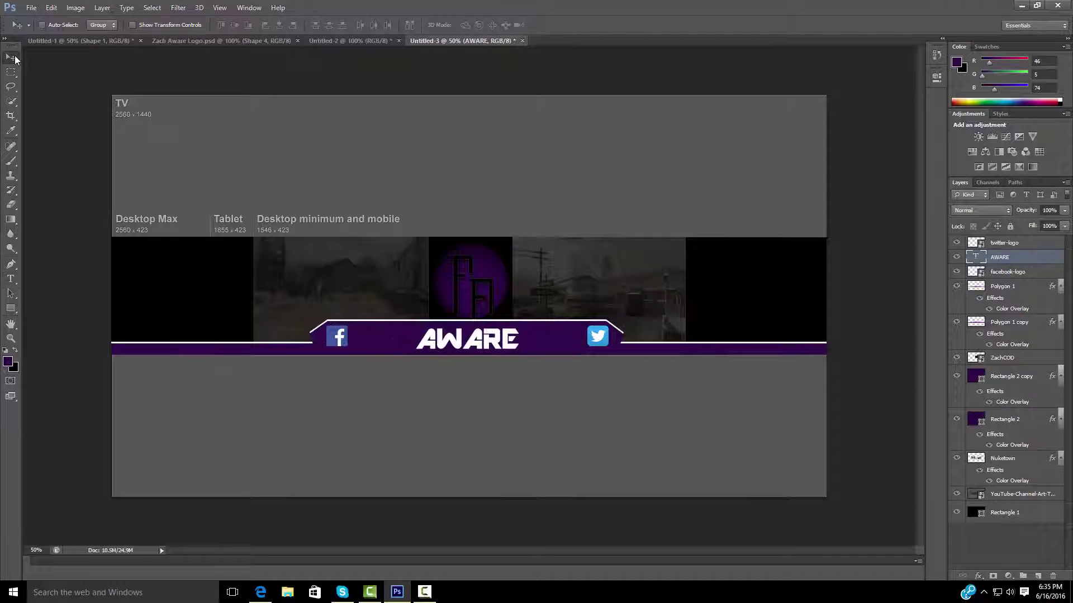
pyautogui.press('t')
pyautogui.click(471, 338)
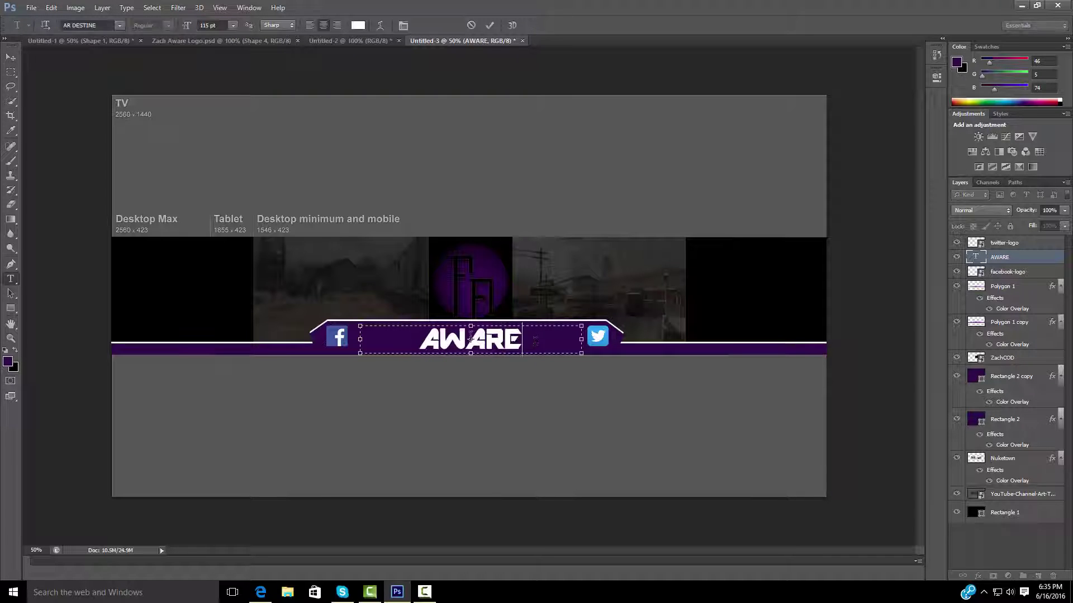
pyautogui.click(358, 25)
# Confirm the dark AWARE text colour and give the text an Outer Glow
pyautogui.click(787, 325)
pyautogui.rightClick(1008, 256)
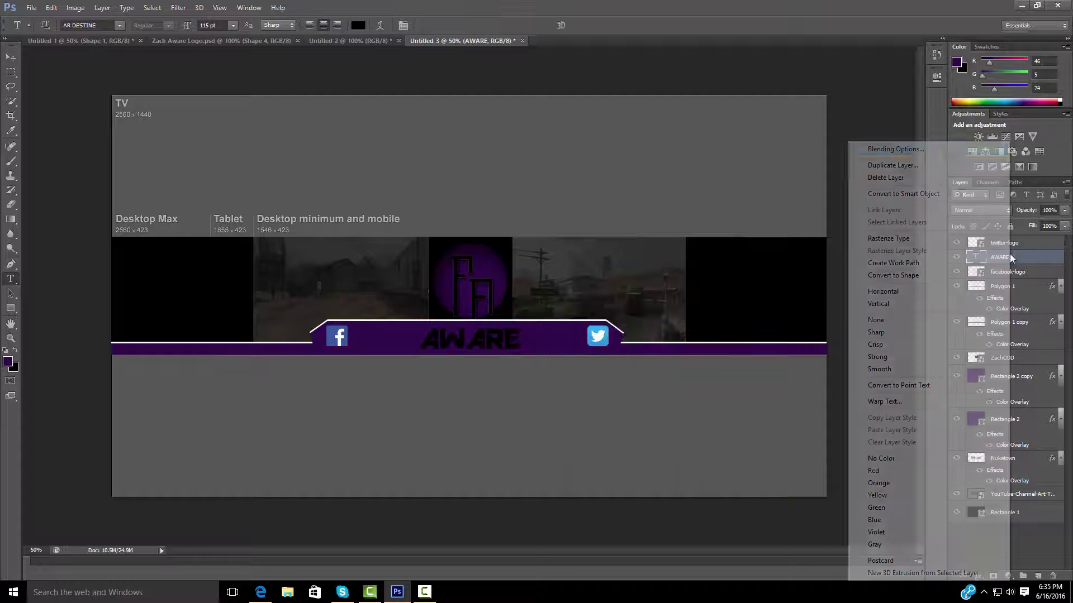
pyautogui.click(878, 146)
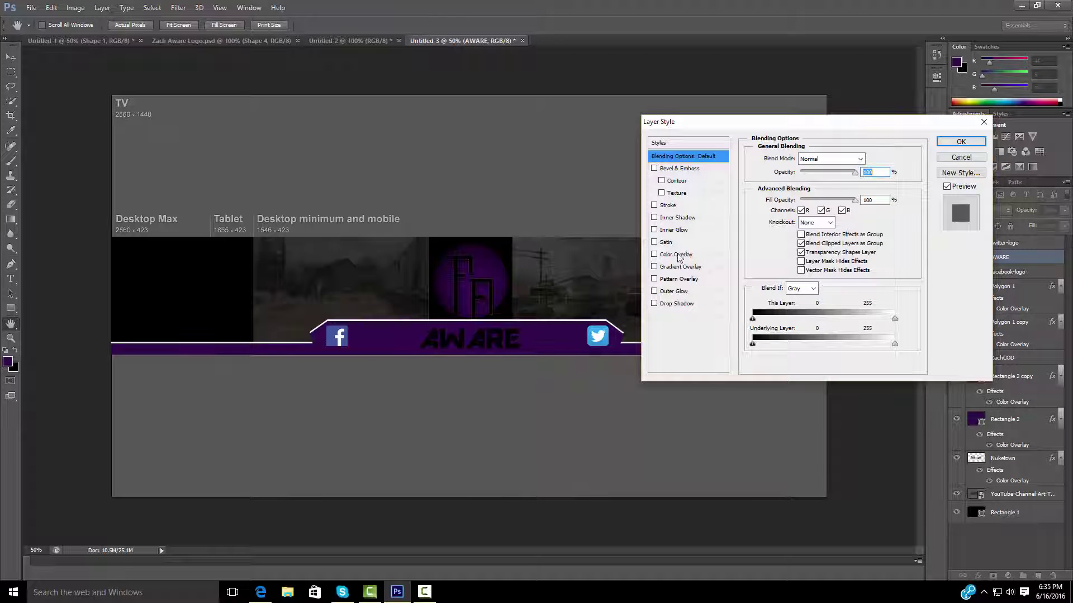
pyautogui.click(674, 230)
pyautogui.click(673, 291)
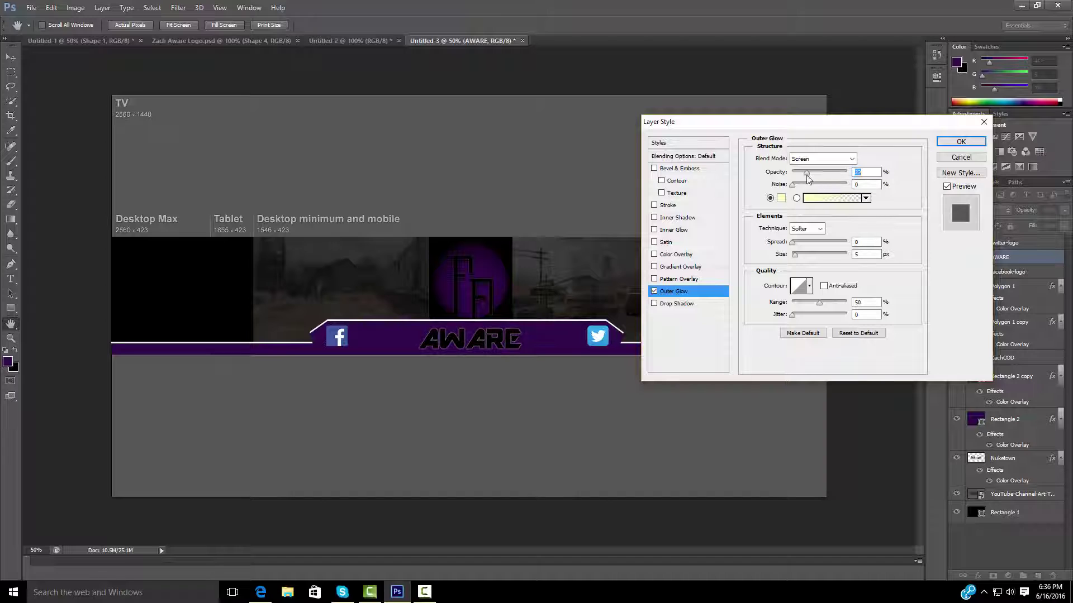
pyautogui.click(960, 141)
# Nudge the icons toward AWARE and give the Twitter logo a black Color Overlay
pyautogui.click(1005, 294)
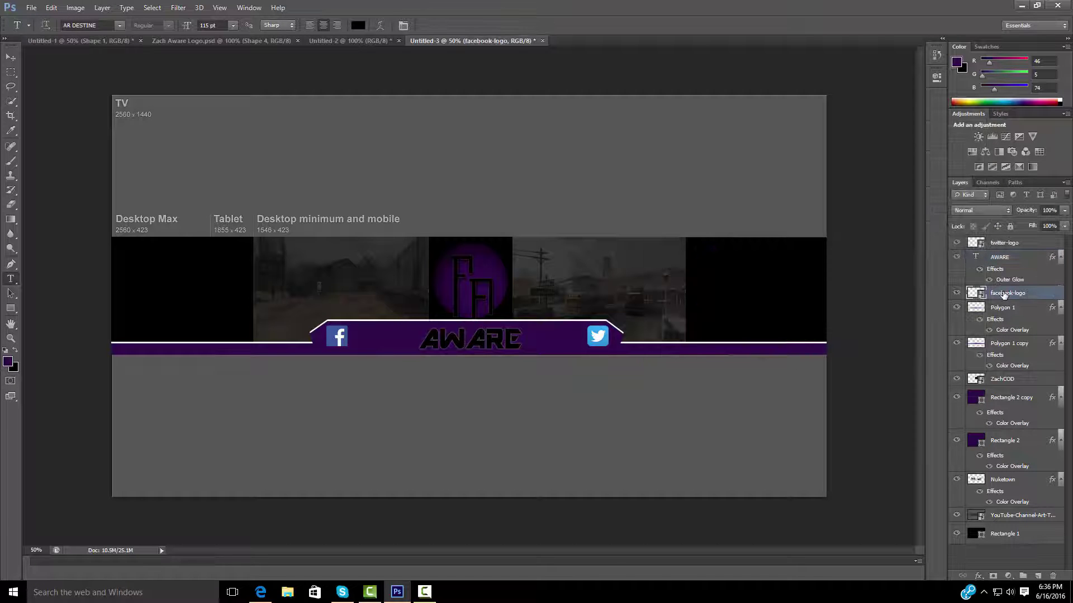
pyautogui.click(10, 58)
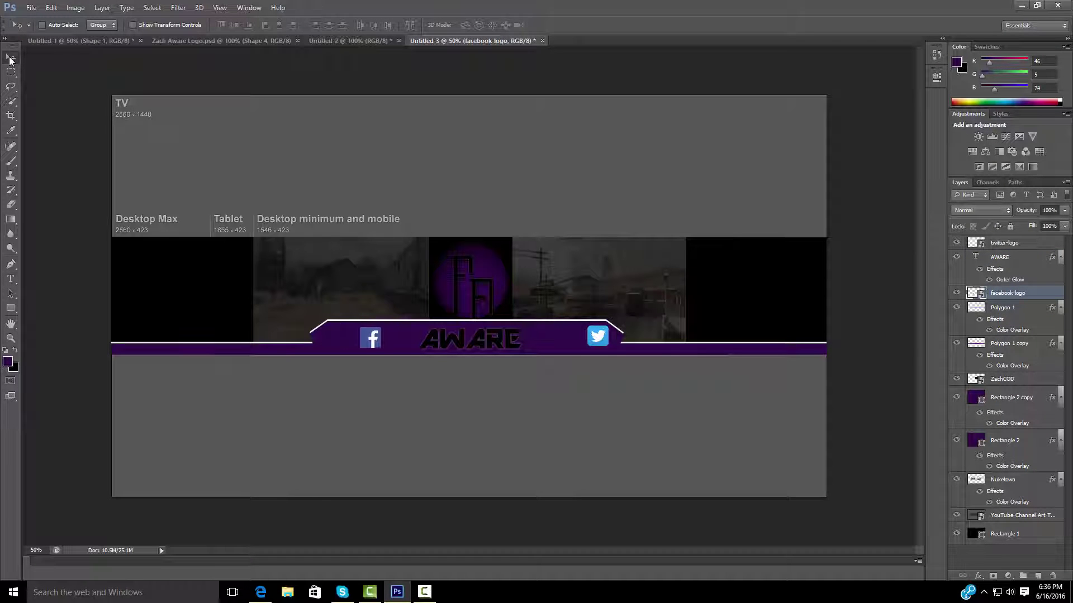
pyautogui.click(1000, 246)
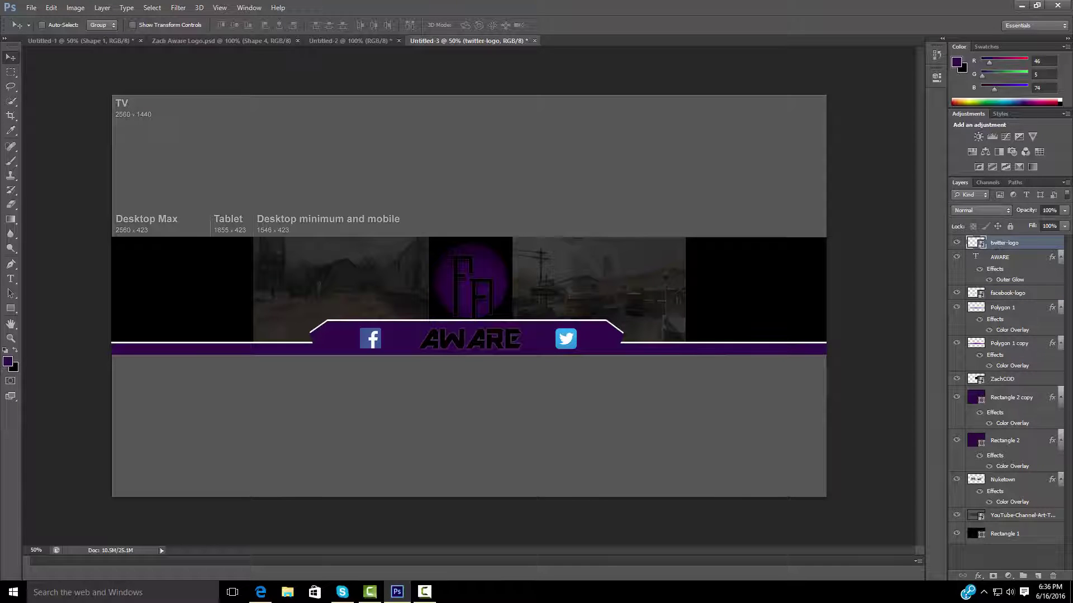
pyautogui.rightClick(975, 245)
pyautogui.click(872, 155)
pyautogui.click(676, 254)
pyautogui.click(871, 159)
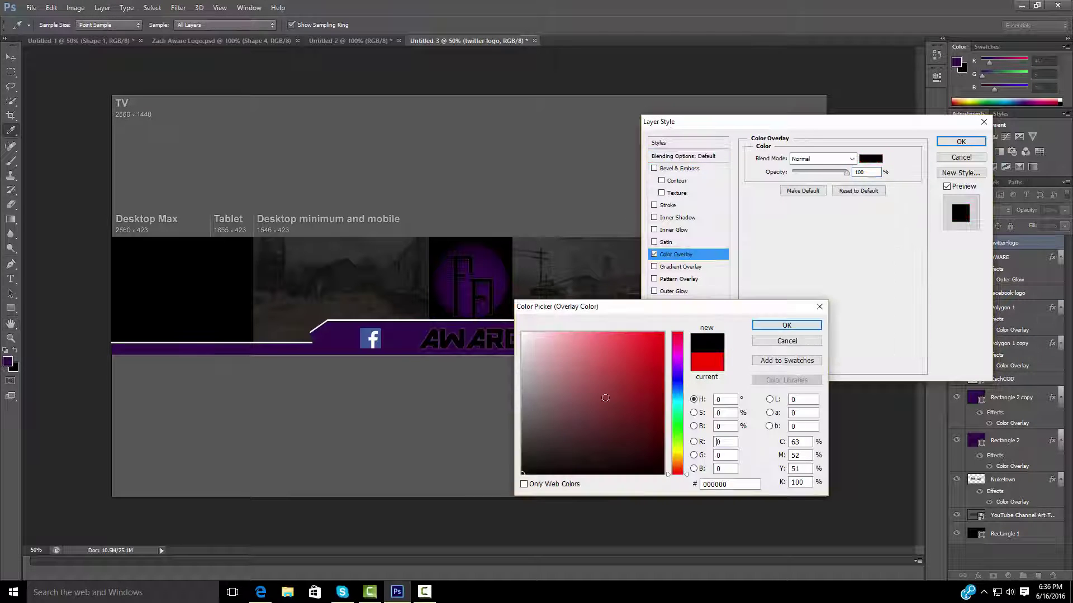
pyautogui.press('Return')
pyautogui.click(961, 141)
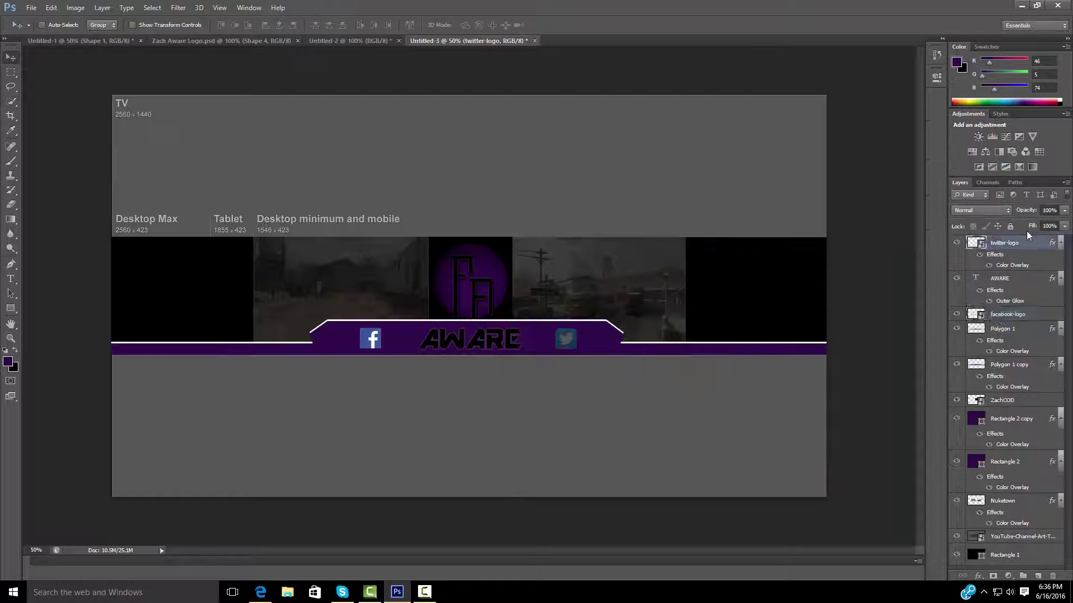
# Give the Facebook logo a black Color Overlay at 65% opacity
pyautogui.click(909, 162)
pyautogui.click(676, 254)
pyautogui.click(870, 158)
pyautogui.click(575, 486)
pyautogui.click(771, 324)
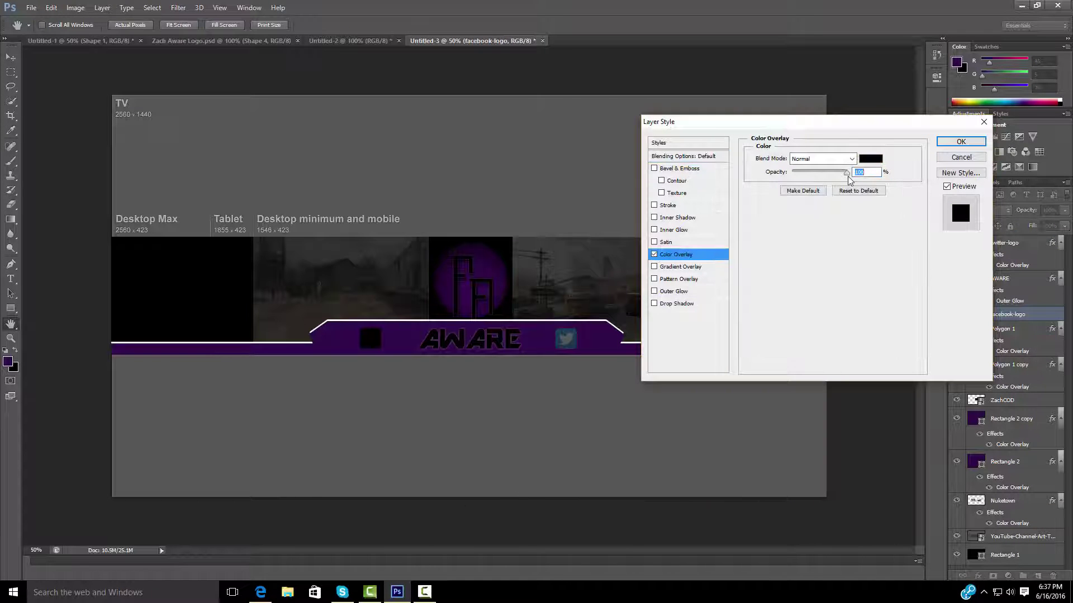
pyautogui.write('65')
pyautogui.click(961, 141)
# Delete the channel-art template layer and add a Gradient Overlay to the background rectangle
pyautogui.rightClick(1005, 537)
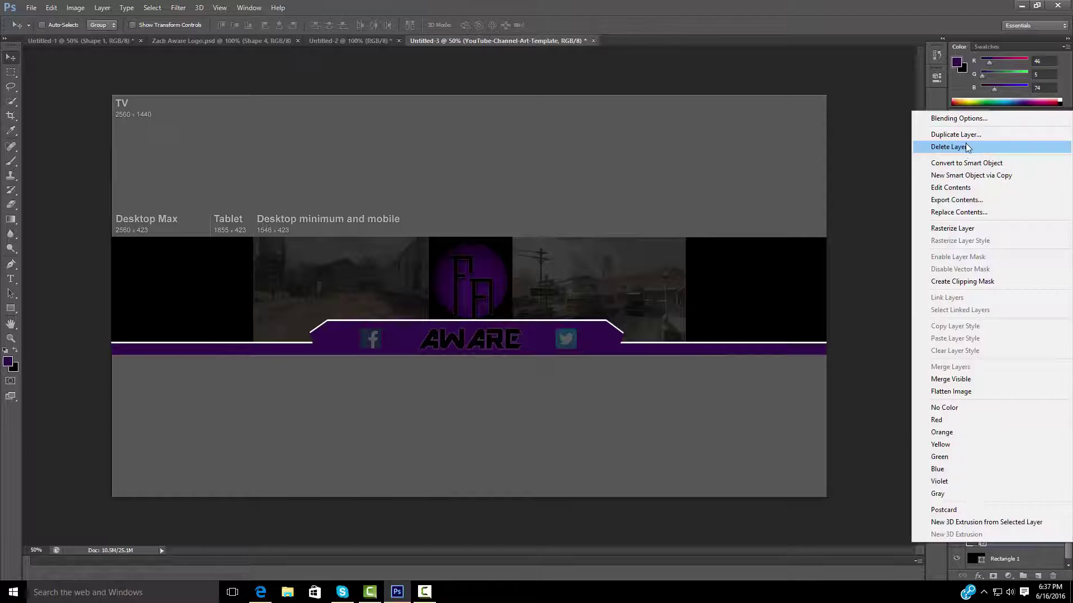
pyautogui.click(973, 146)
pyautogui.doubleClick(1017, 561)
pyautogui.click(680, 266)
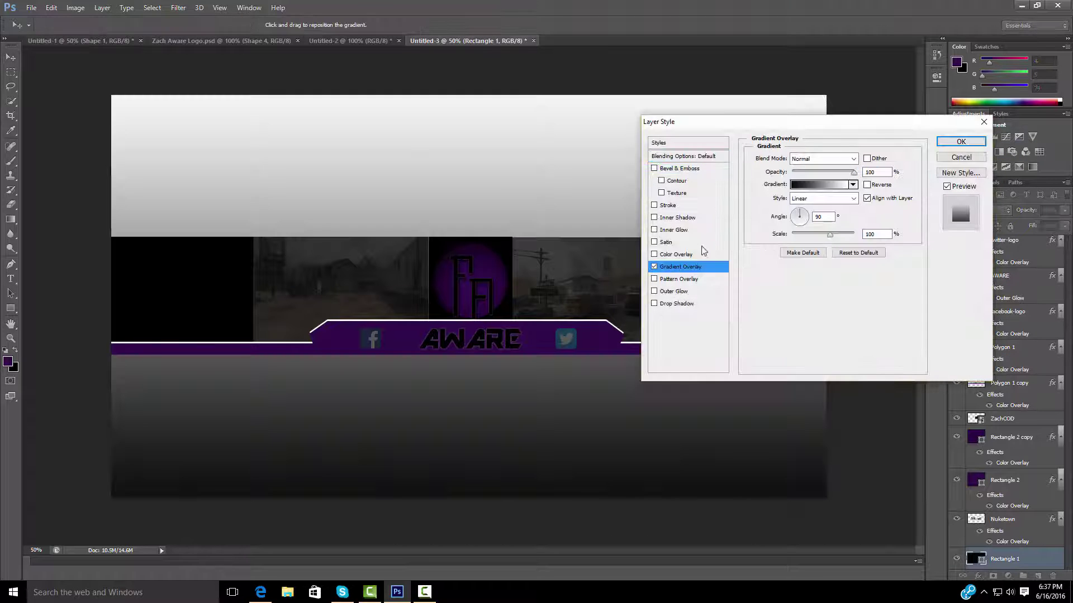
pyautogui.click(820, 184)
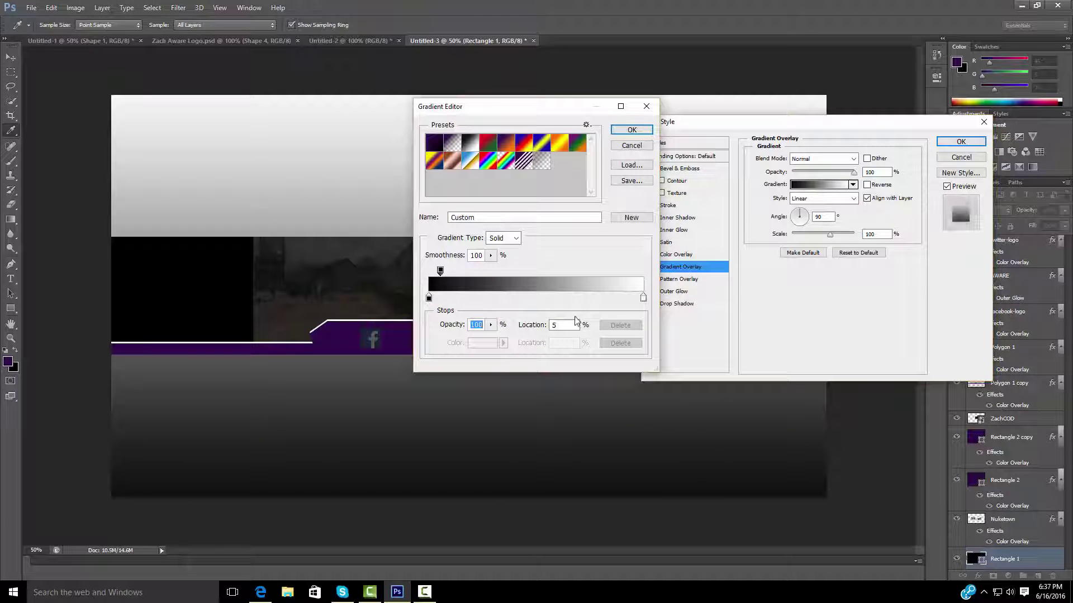
# Set the gradient stops to a dark colour on the left and purple on the right
pyautogui.click(429, 298)
pyautogui.click(483, 343)
pyautogui.click(524, 432)
pyautogui.click(757, 327)
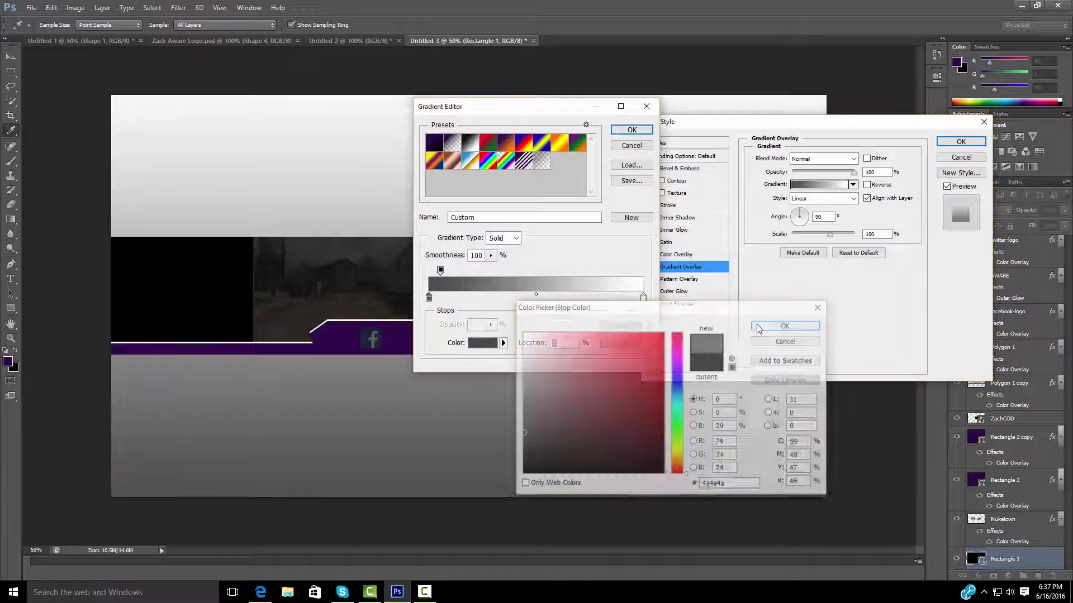
pyautogui.click(644, 297)
pyautogui.click(482, 342)
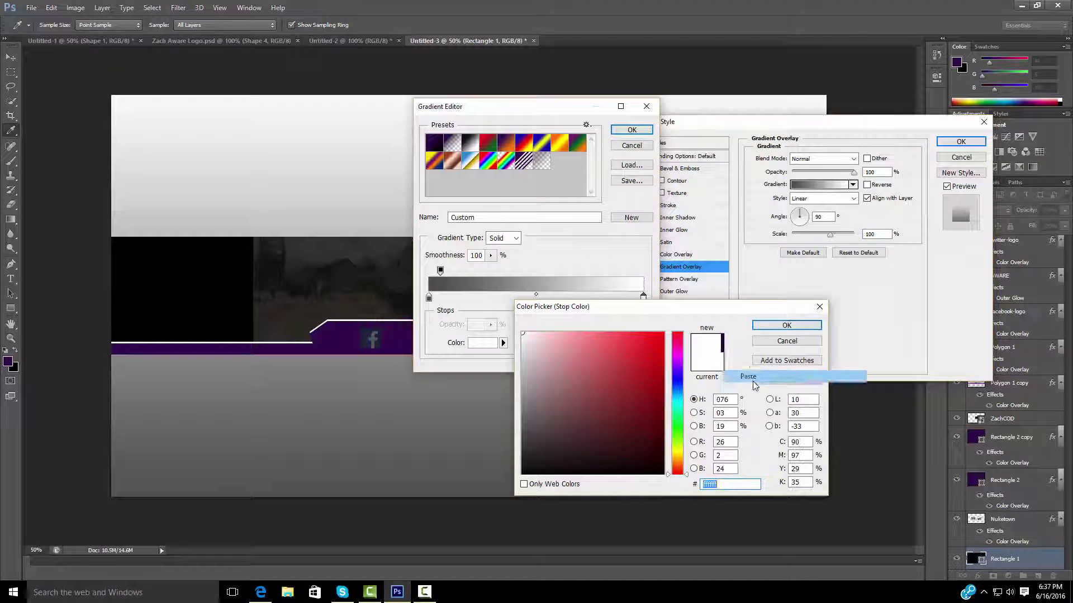
pyautogui.click(787, 322)
pyautogui.doubleClick(428, 297)
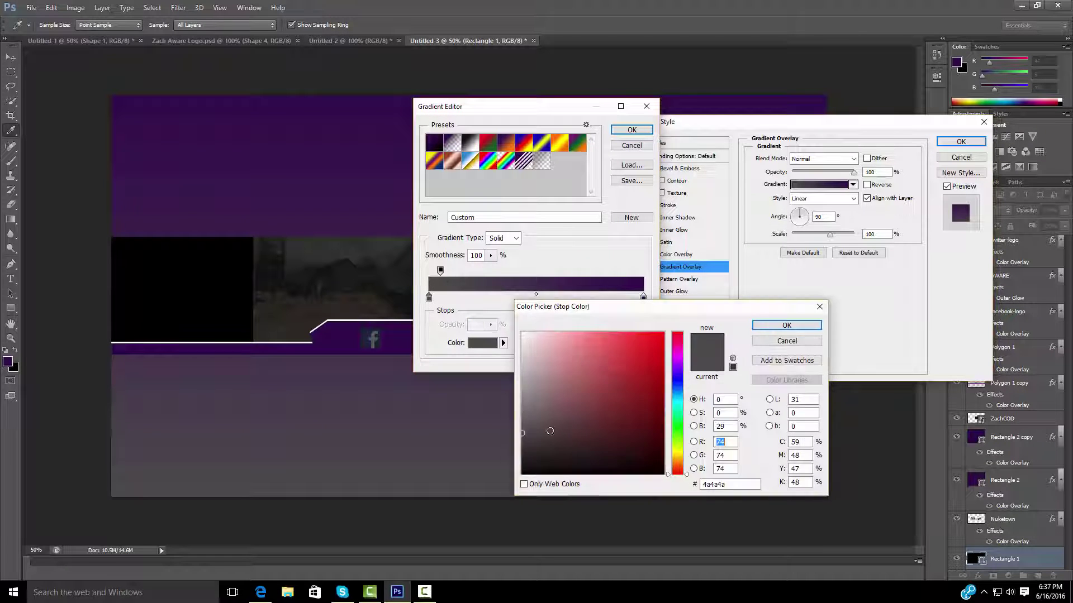
pyautogui.click(771, 323)
pyautogui.click(631, 130)
pyautogui.click(961, 142)
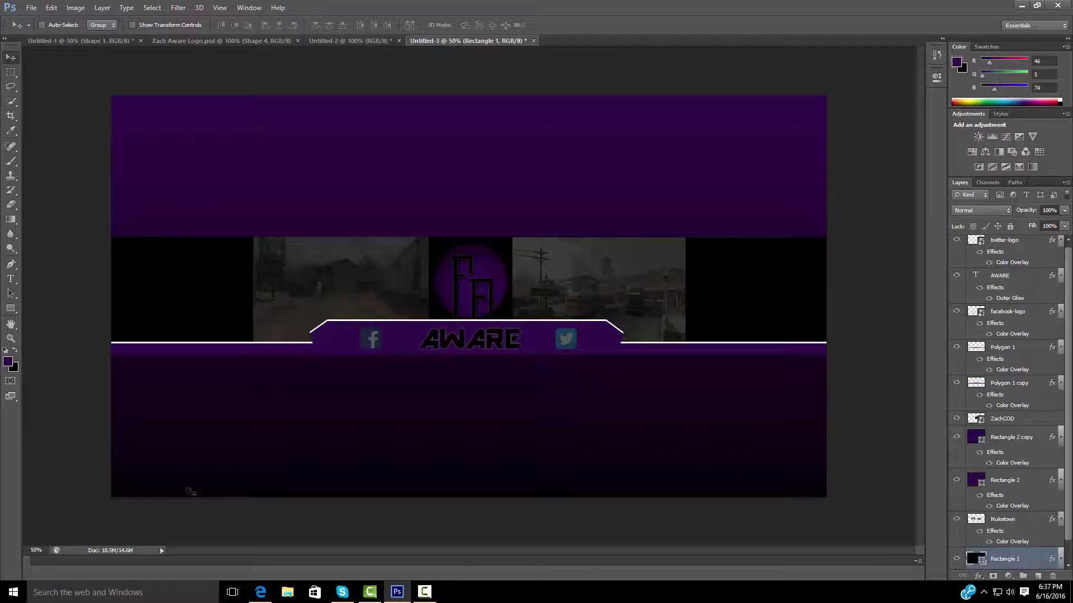
pyautogui.click(260, 592)
pyautogui.write('Call of Duty Black Ops logo')
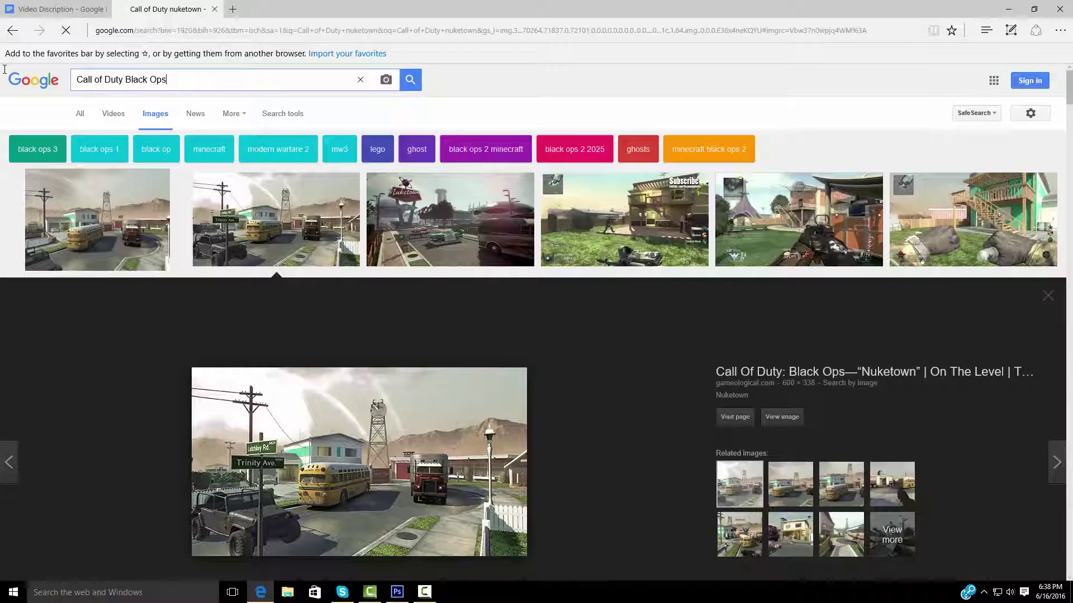
# Search Google Images for a Black Ops head logo and scroll through the results
pyautogui.press('Return')
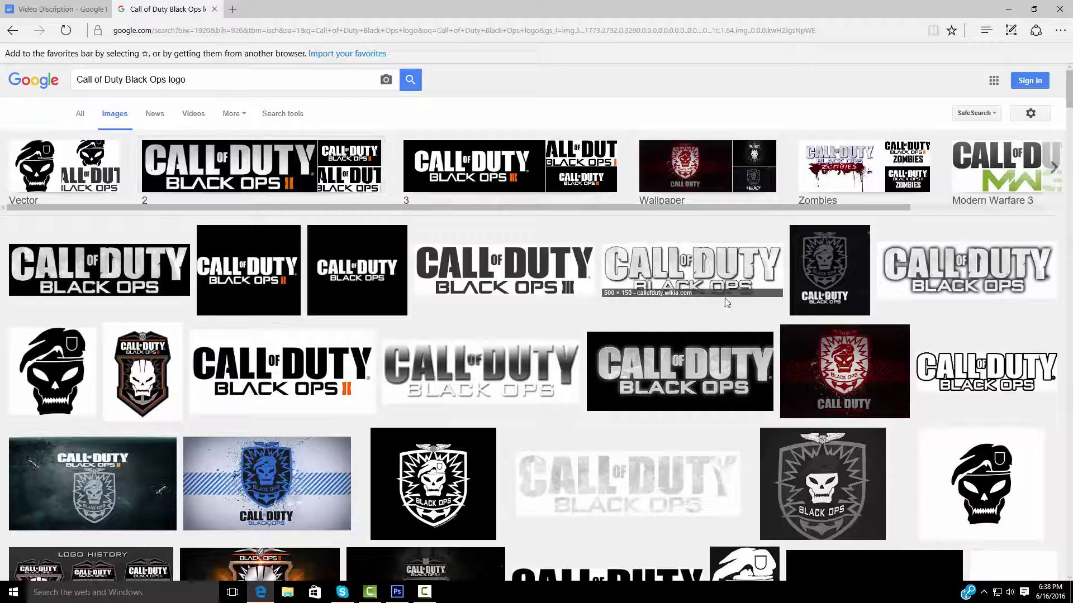
pyautogui.click(708, 168)
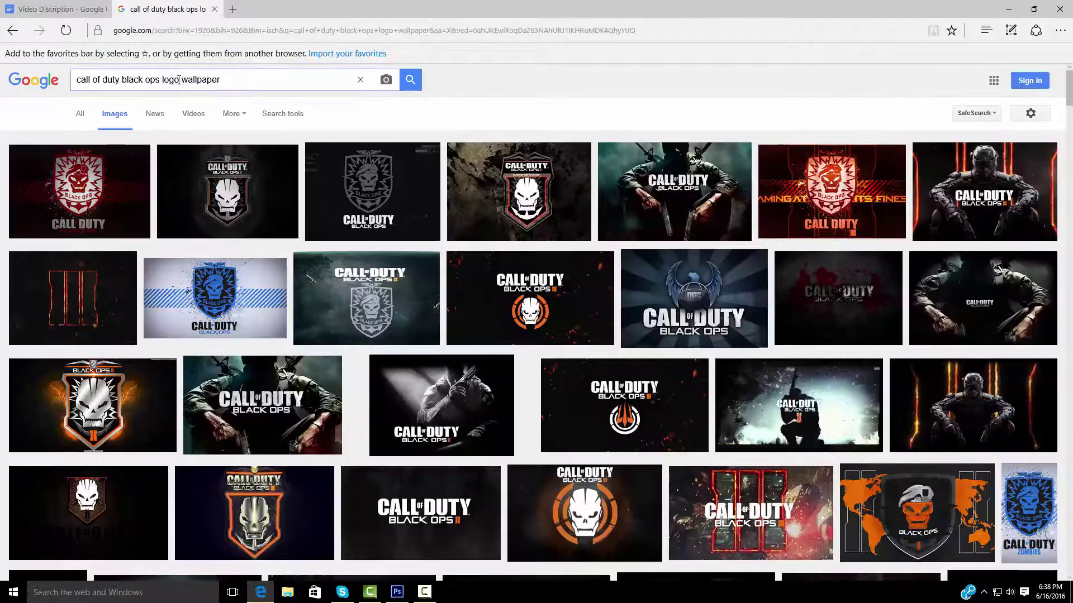
pyautogui.write('d')
pyautogui.press('Return')
pyautogui.press('BackSpace')
pyautogui.press('Return')
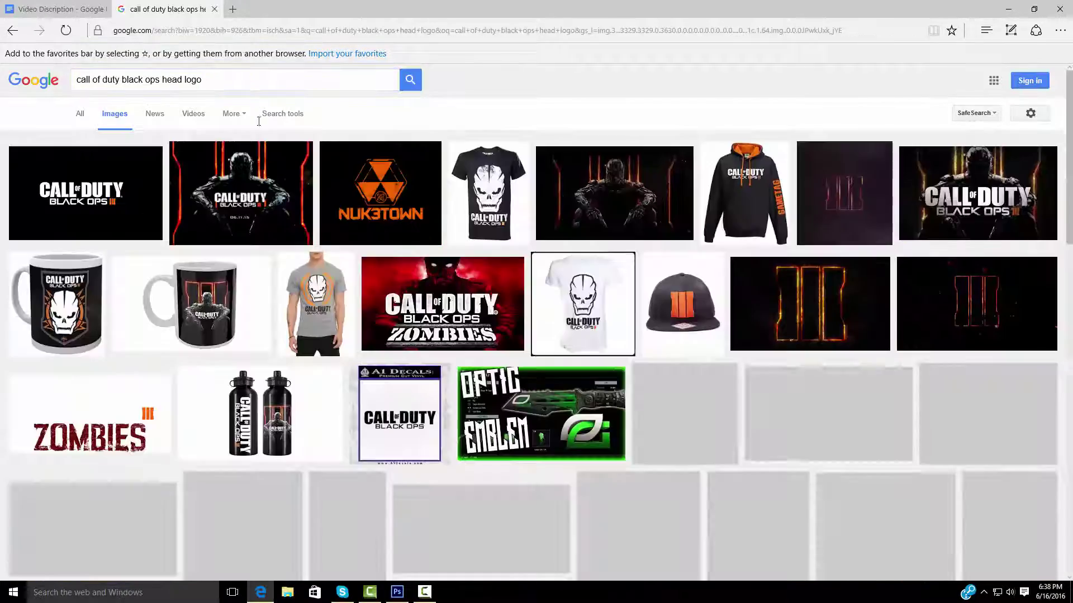
pyautogui.scroll(-10, 283, 355)
pyautogui.scroll(-10, 762, 383)
pyautogui.scroll(-10, 86, 184)
# Save the split skull logo image as 'Black Ops'
pyautogui.click(86, 184)
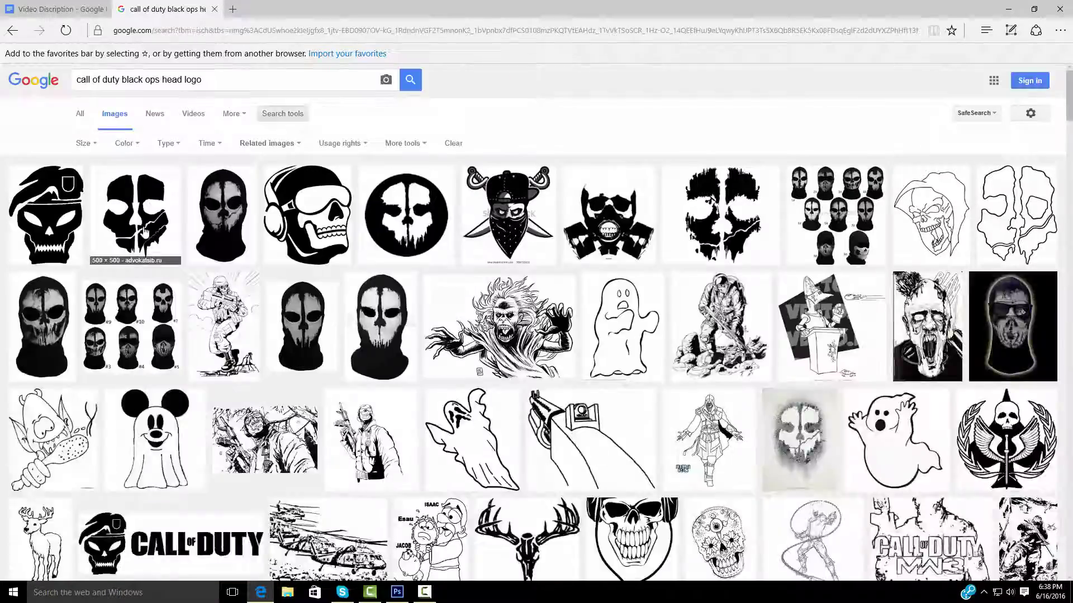
pyautogui.click(144, 231)
pyautogui.rightClick(370, 134)
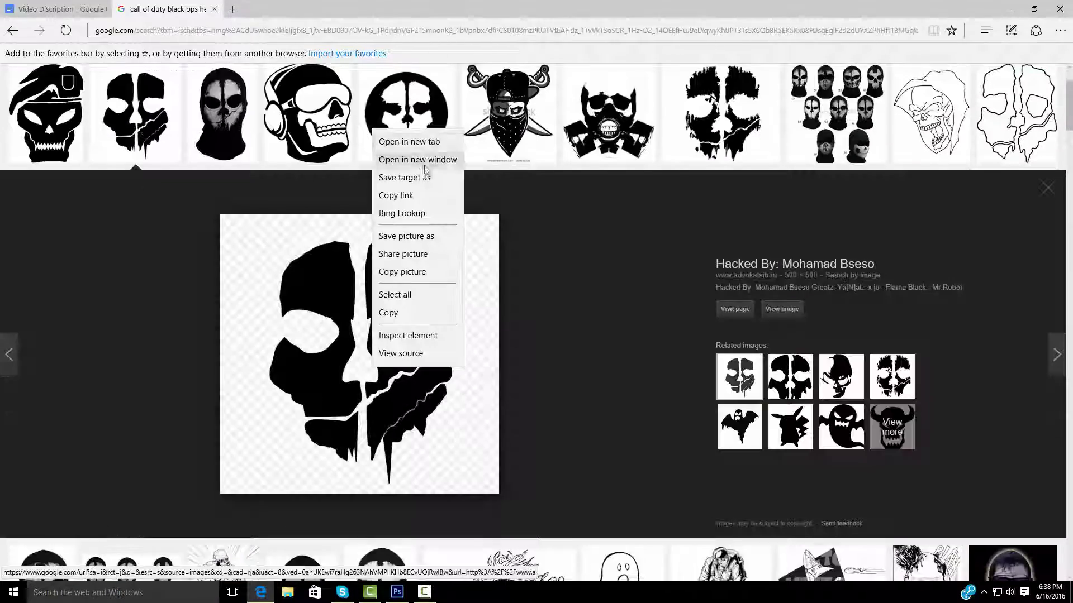
pyautogui.click(394, 236)
pyautogui.press('Return')
# Search for Black Ops 3 head logos and preview a Treyarch logo result
pyautogui.scroll(2, 238, 107)
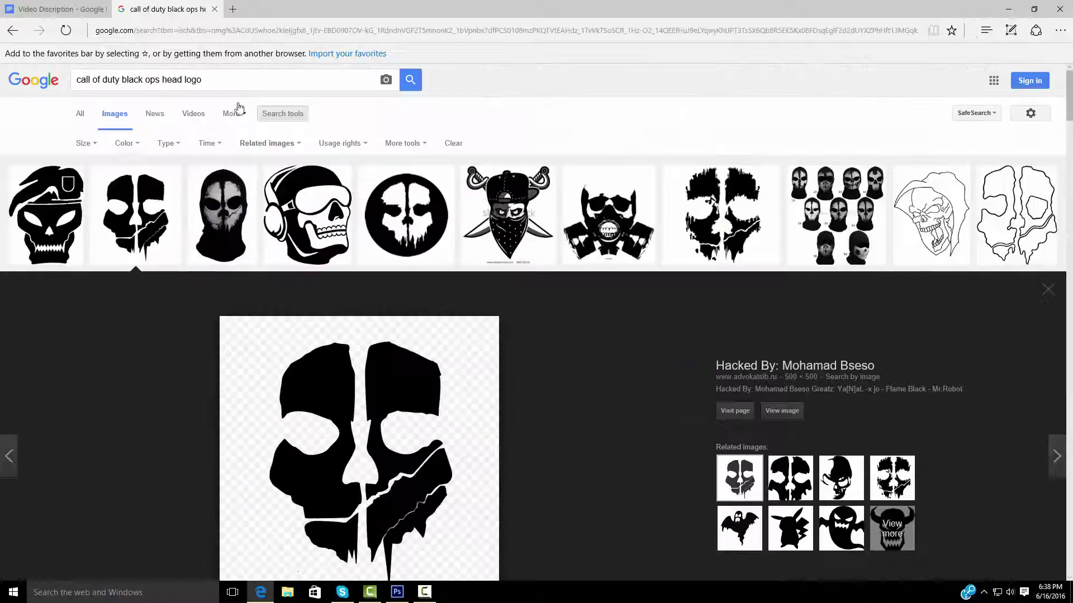
pyautogui.write('3')
pyautogui.press('Return')
pyautogui.scroll(-5, 289, 394)
pyautogui.scroll(-7, 289, 394)
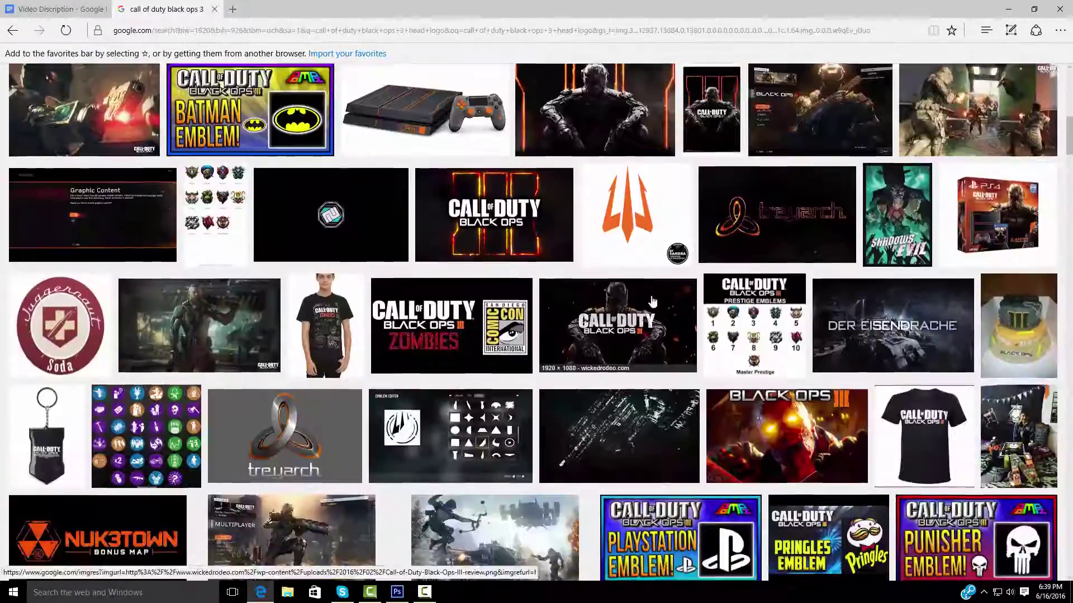
pyautogui.scroll(12, 288, 393)
pyautogui.scroll(-5, 289, 394)
pyautogui.click(314, 283)
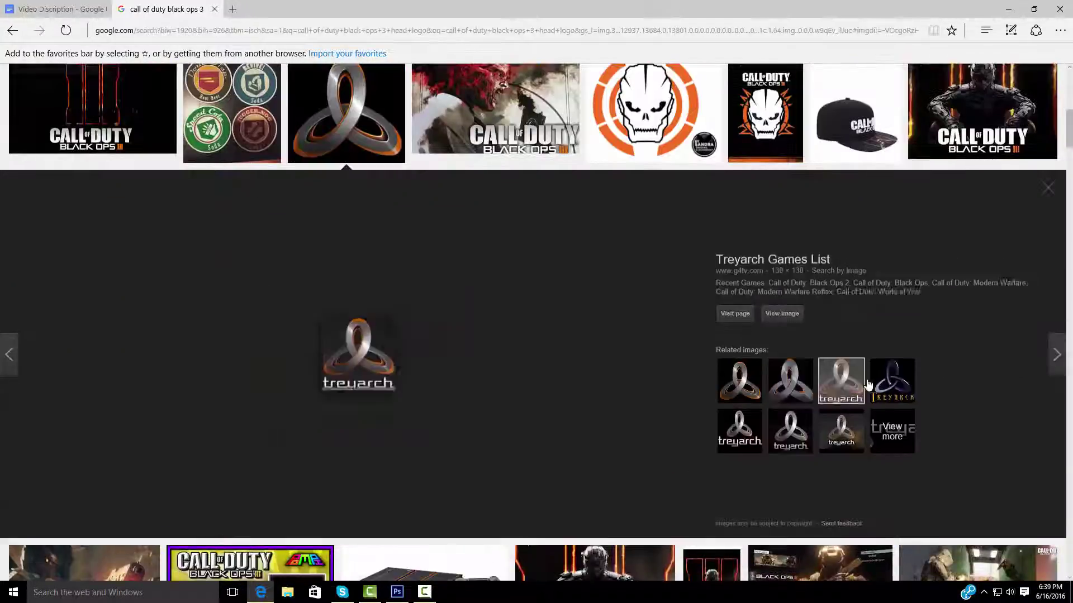
# Search for a Treyarch logo and save the transparent-background version
pyautogui.press('BackSpace')
pyautogui.write('h logo')
pyautogui.press('Return')
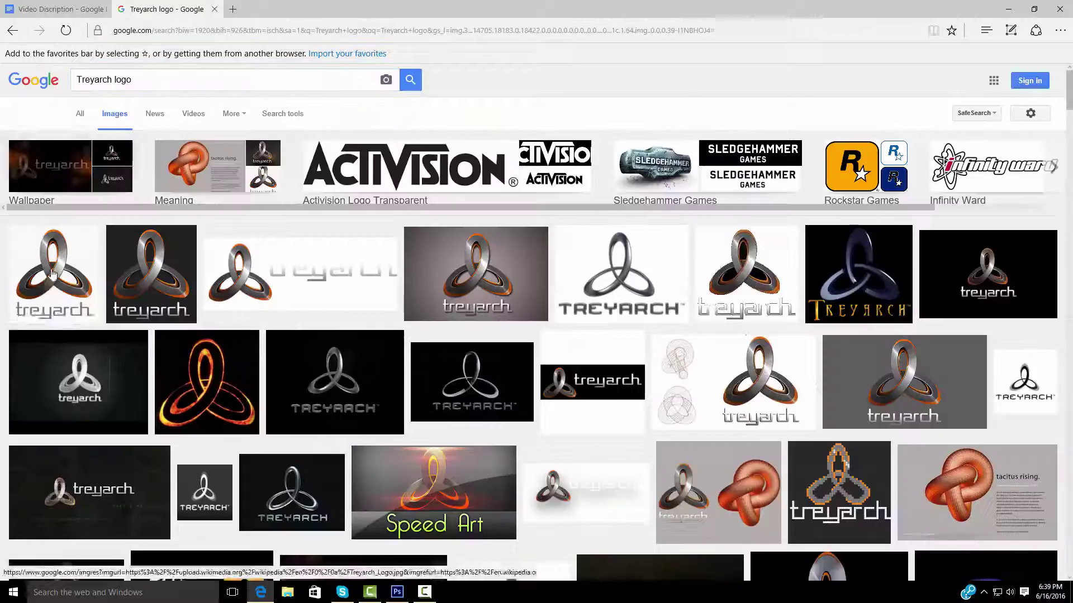
pyautogui.click(300, 274)
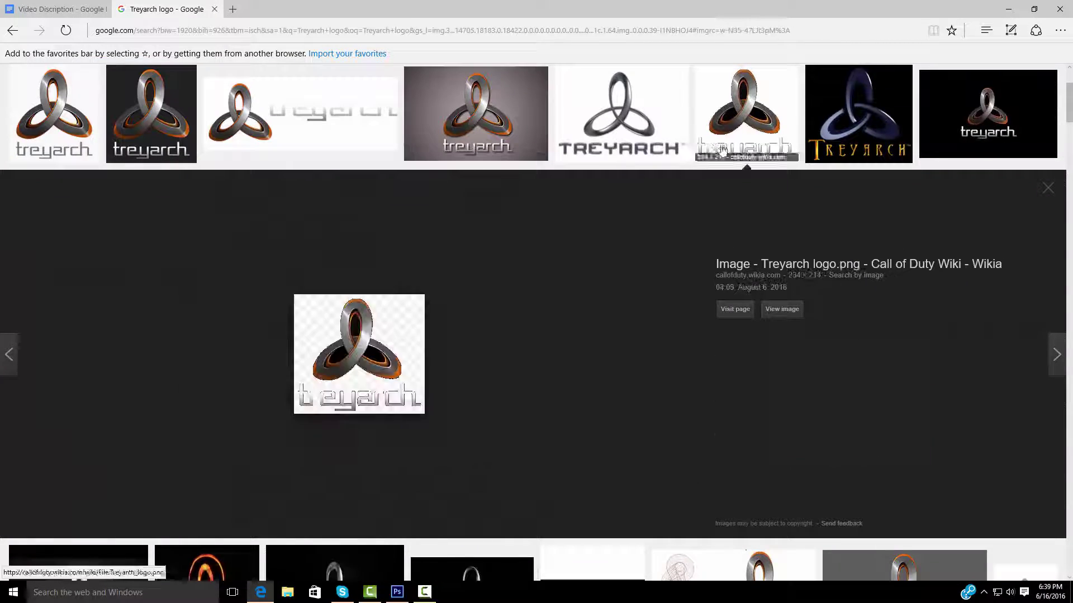
pyautogui.click(791, 376)
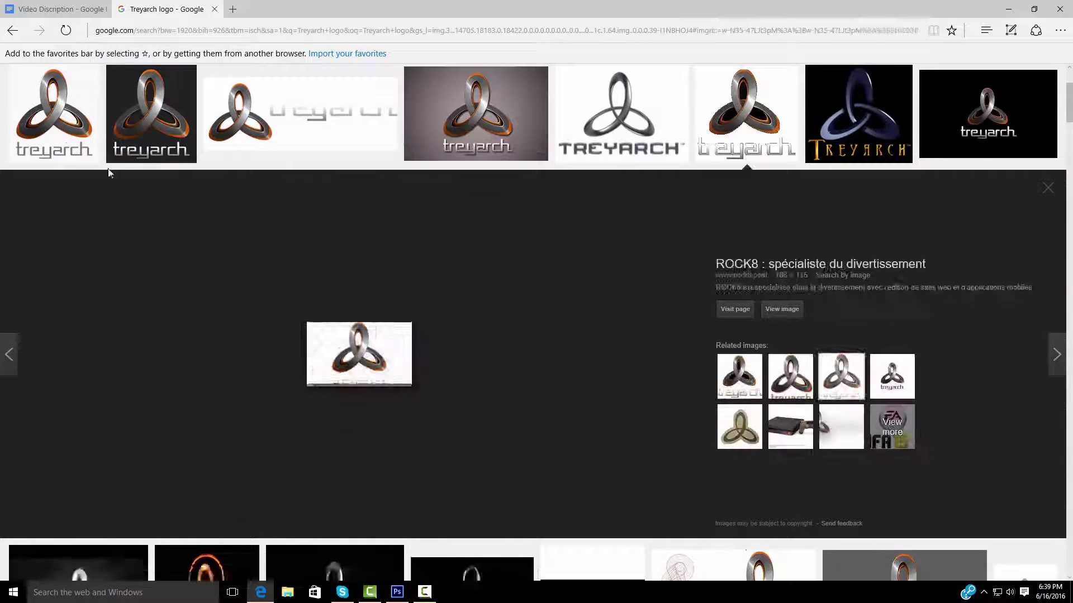
pyautogui.click(791, 427)
pyautogui.click(800, 425)
pyautogui.scroll(-5, 801, 424)
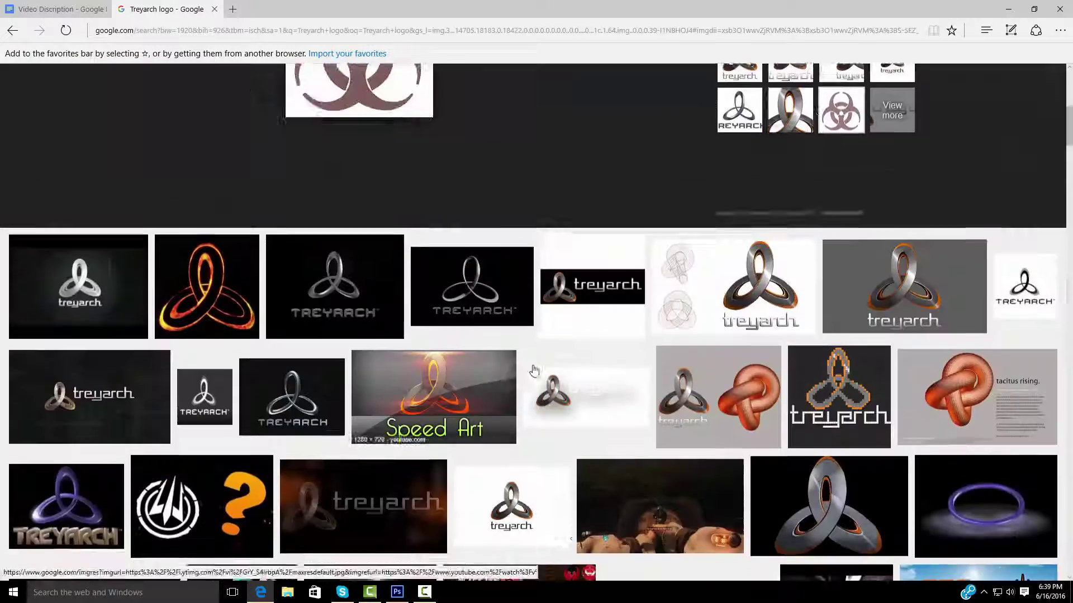
pyautogui.click(510, 510)
pyautogui.rightClick(377, 118)
pyautogui.click(412, 223)
pyautogui.press('Return')
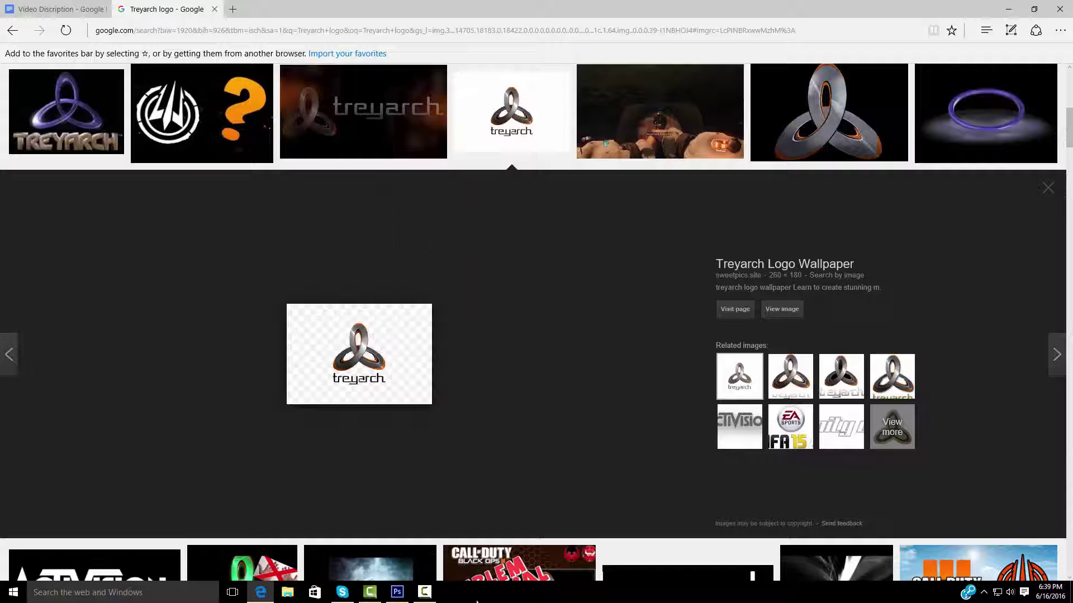
# Place the saved Treyarch image into the Photoshop banner
pyautogui.click(397, 592)
pyautogui.click(32, 7)
pyautogui.click(50, 187)
pyautogui.doubleClick(467, 263)
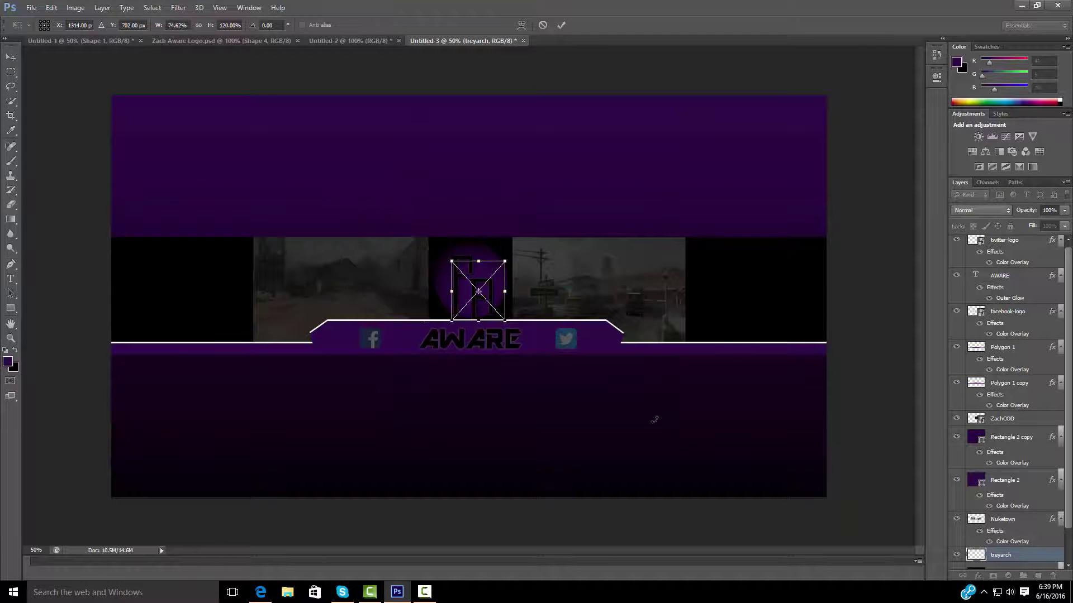
# Commit the Treyarch image and place the Black Ops skull logo at the lower left
pyautogui.press('Return')
pyautogui.click(32, 7)
pyautogui.click(50, 187)
pyautogui.doubleClick(467, 262)
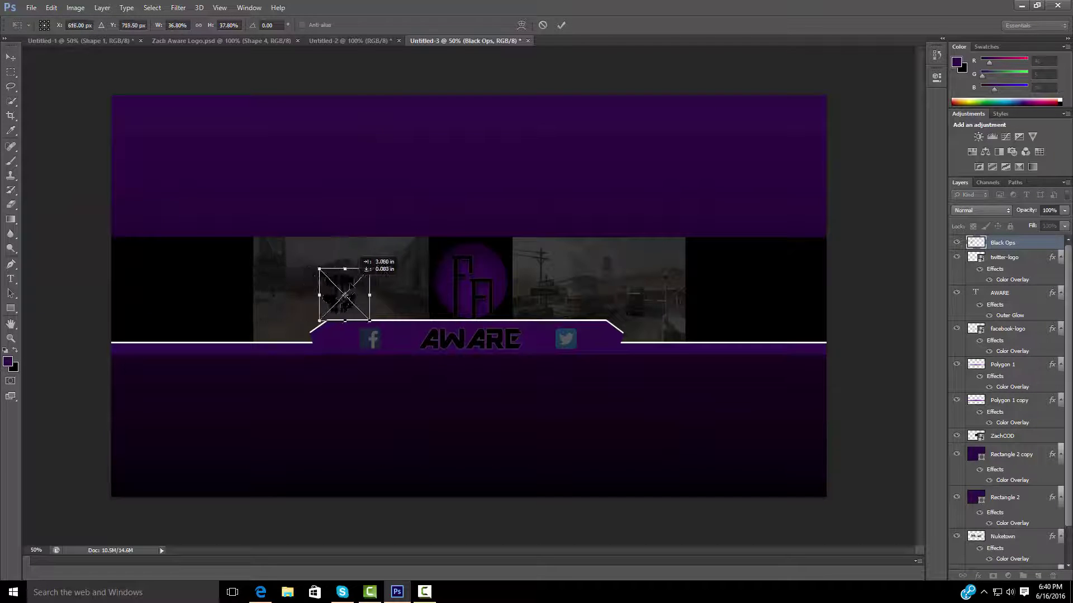
pyautogui.press('Return')
# Place the Treyarch logo at the banner's lower right
pyautogui.click(31, 7)
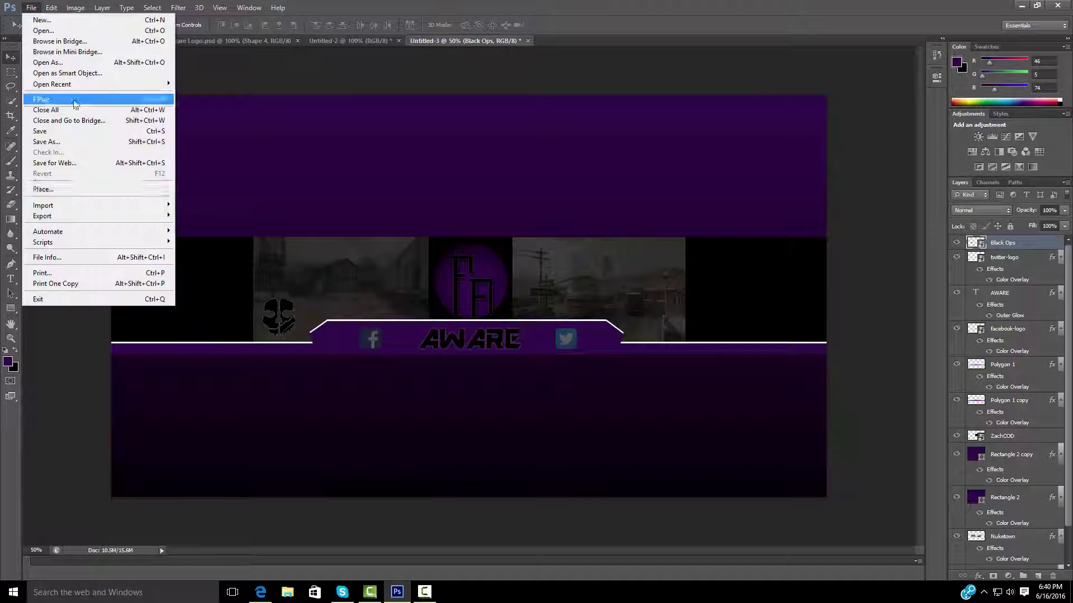
pyautogui.click(51, 190)
pyautogui.doubleClick(467, 262)
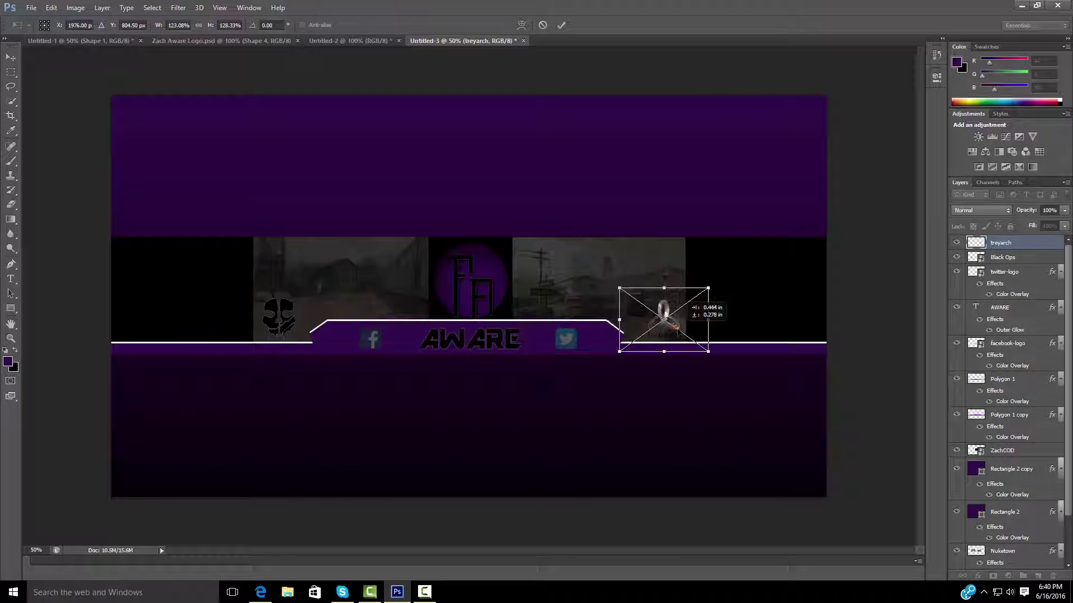
pyautogui.press('Return')
# Give the Treyarch logo layer a black Color Overlay
pyautogui.rightClick(1003, 260)
pyautogui.click(872, 154)
pyautogui.click(676, 254)
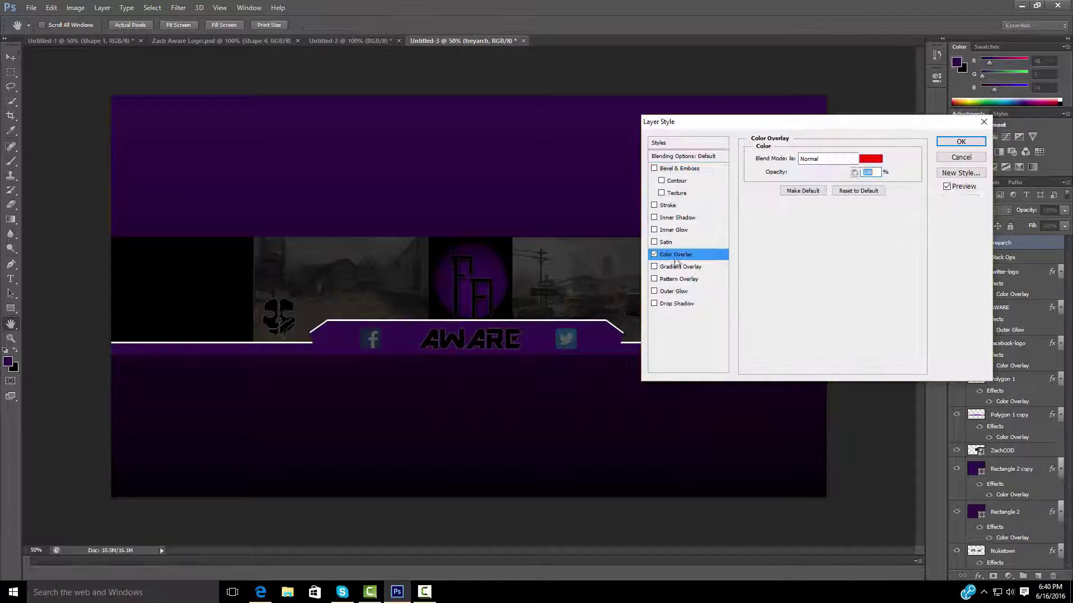
pyautogui.click(870, 159)
pyautogui.click(774, 323)
pyautogui.click(946, 148)
# Add an Outer Glow to the Treyarch logo
pyautogui.rightClick(1022, 244)
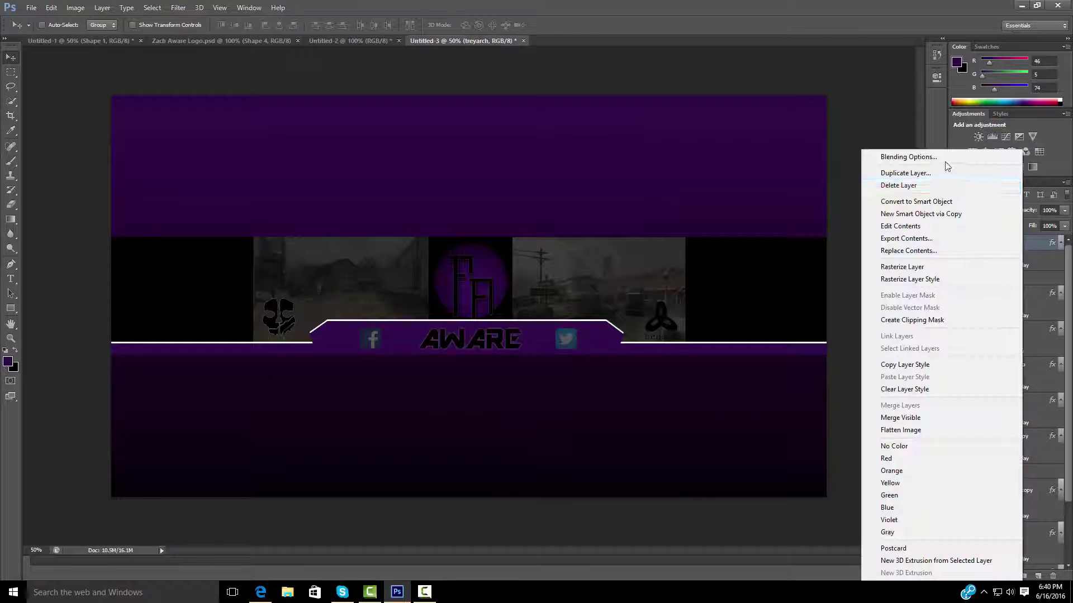
pyautogui.click(944, 154)
pyautogui.click(673, 291)
pyautogui.click(781, 198)
pyautogui.click(787, 353)
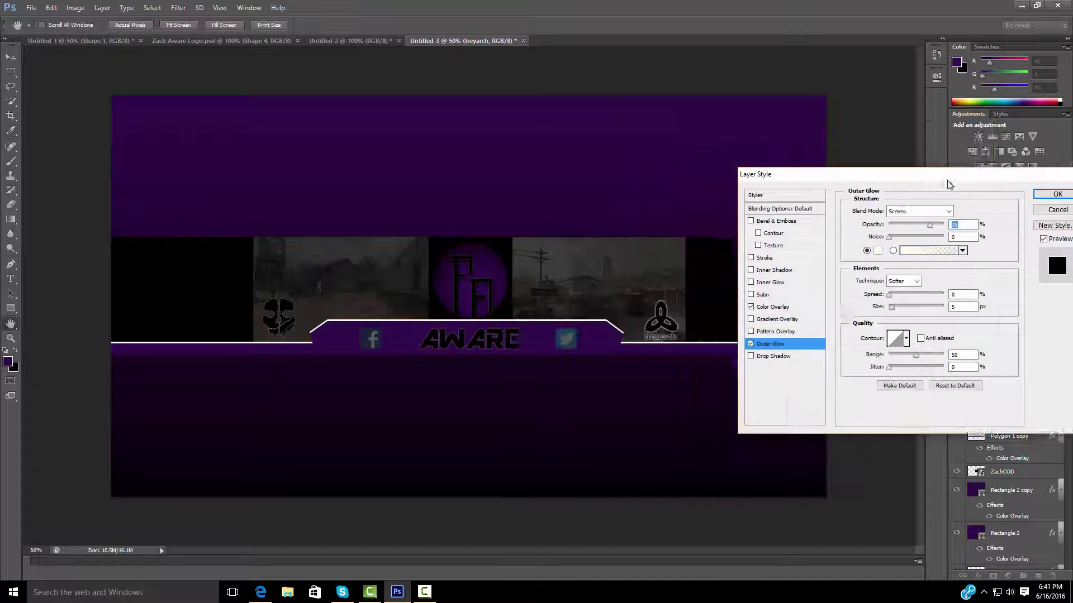
pyautogui.click(961, 141)
# Give the Black Ops skull layer a black Outer Glow
pyautogui.click(900, 159)
pyautogui.click(734, 288)
pyautogui.click(842, 195)
pyautogui.click(523, 473)
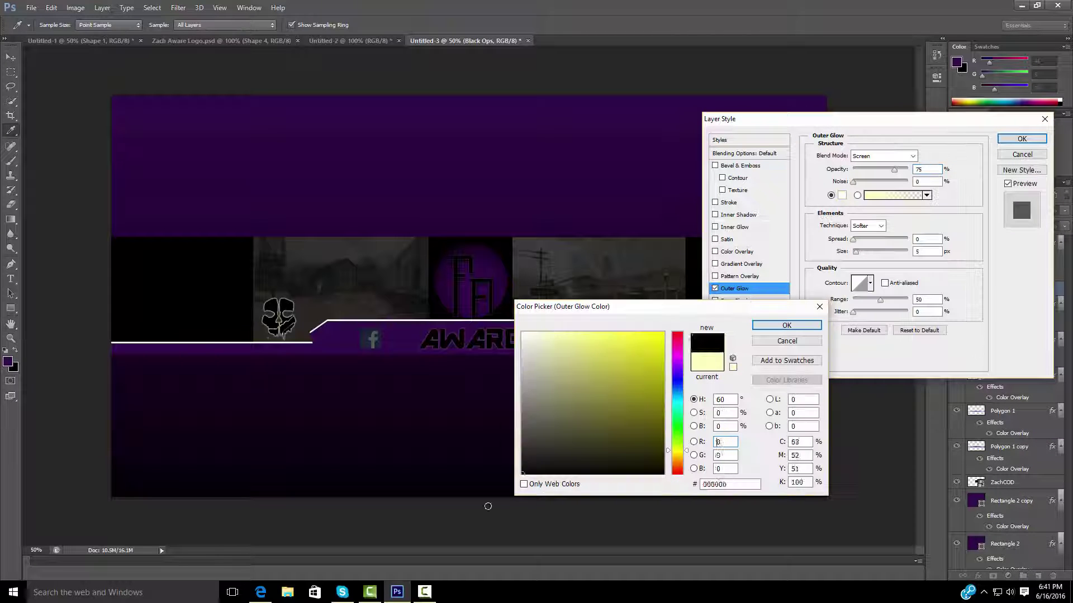
pyautogui.click(783, 326)
pyautogui.click(1021, 138)
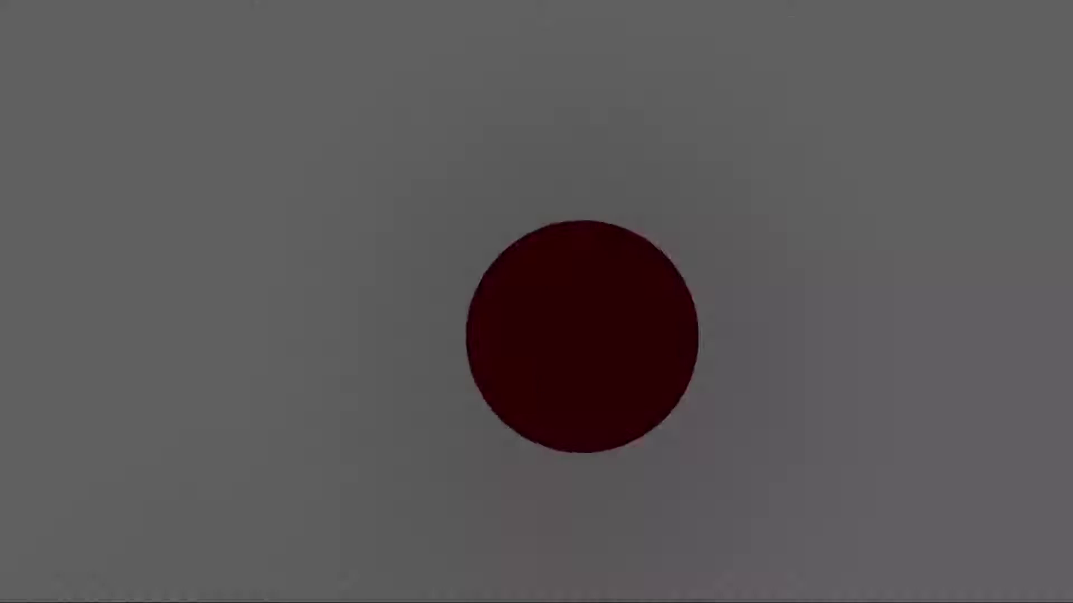